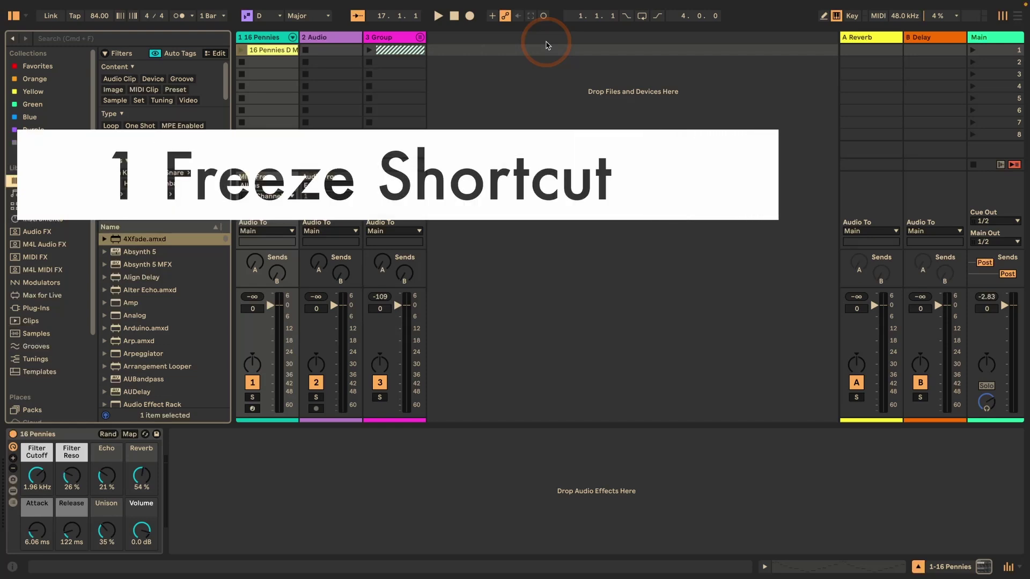
- Freeze the 16 Pennies track and undo the freeze
mouse_move(107, 2)
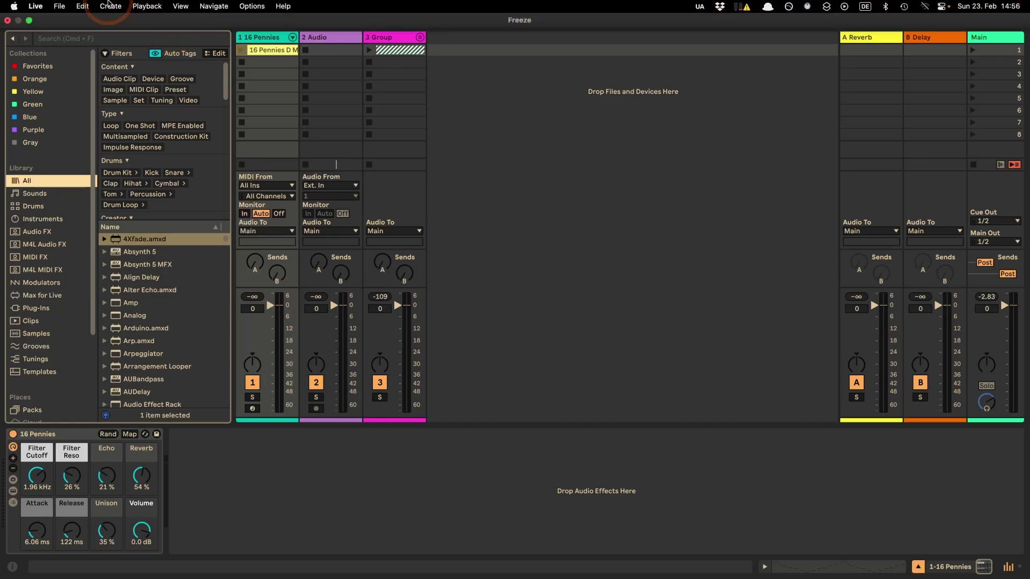
left_click(83, 6)
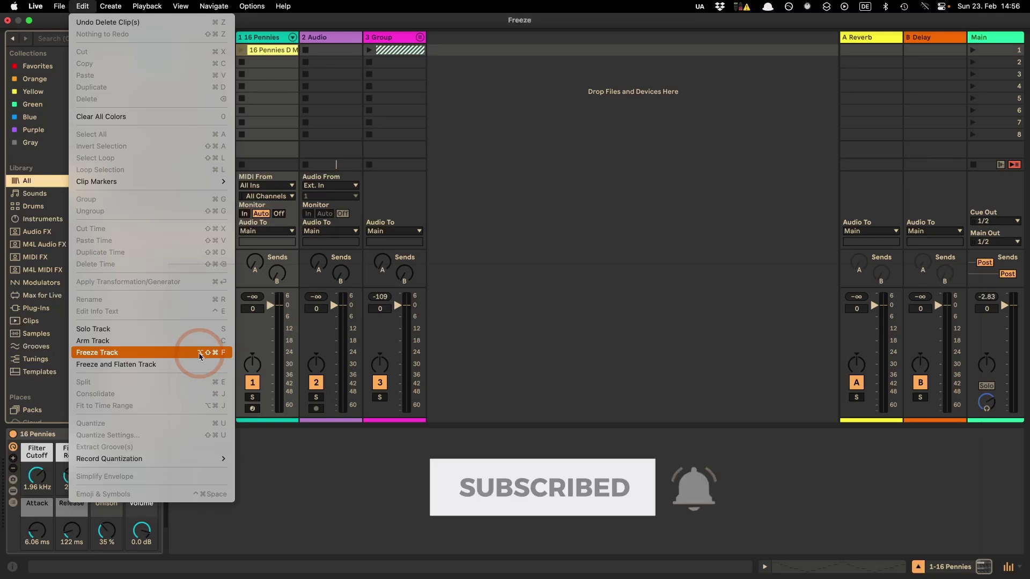
left_click(259, 39)
left_click(260, 38)
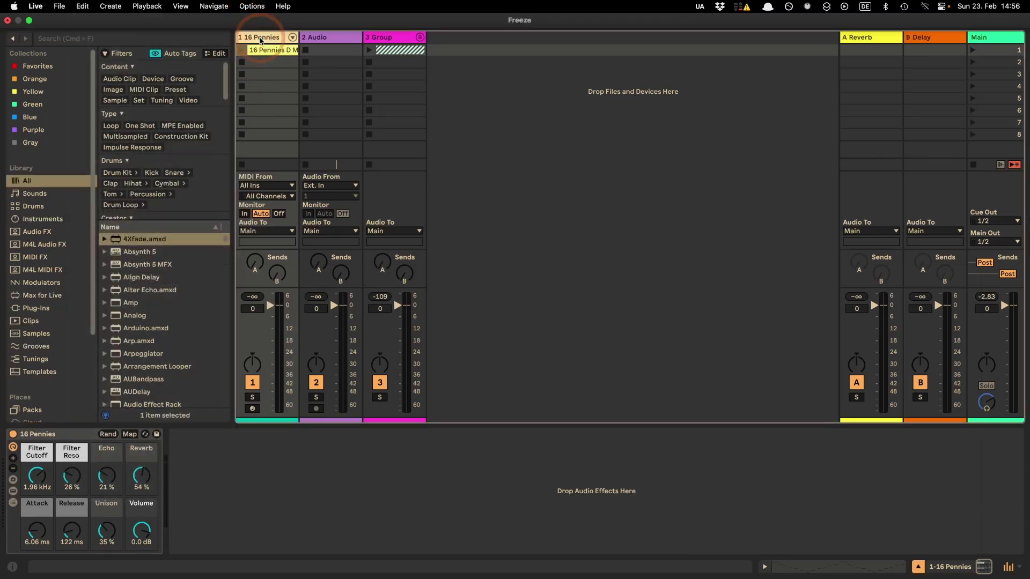
key("alt+super+f")
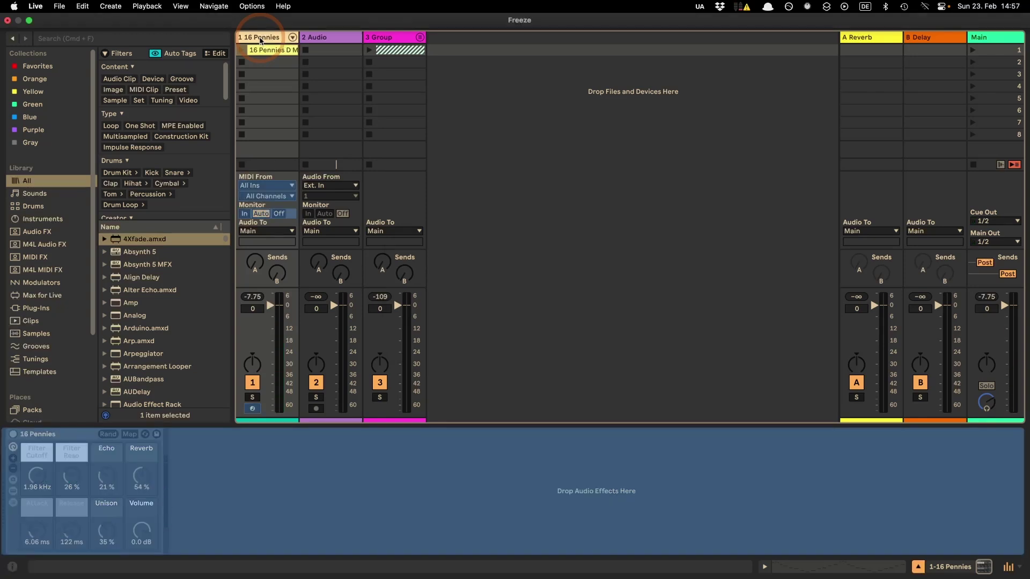
key("super+z")
- Freeze and flatten the 16 Pennies track and open its audio clip in the clip editor
left_click(69, 7)
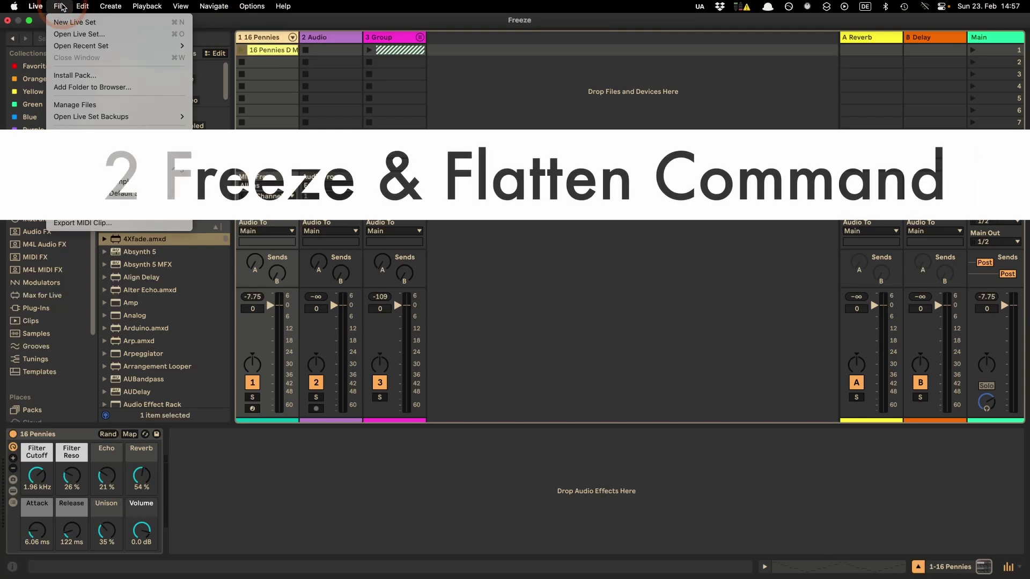
mouse_move(81, 6)
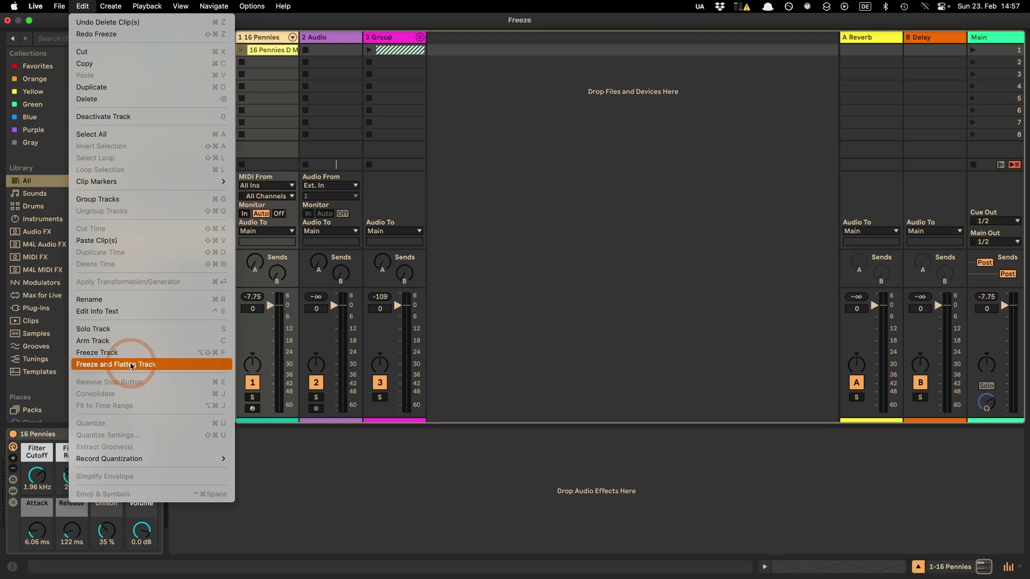
left_click(131, 366)
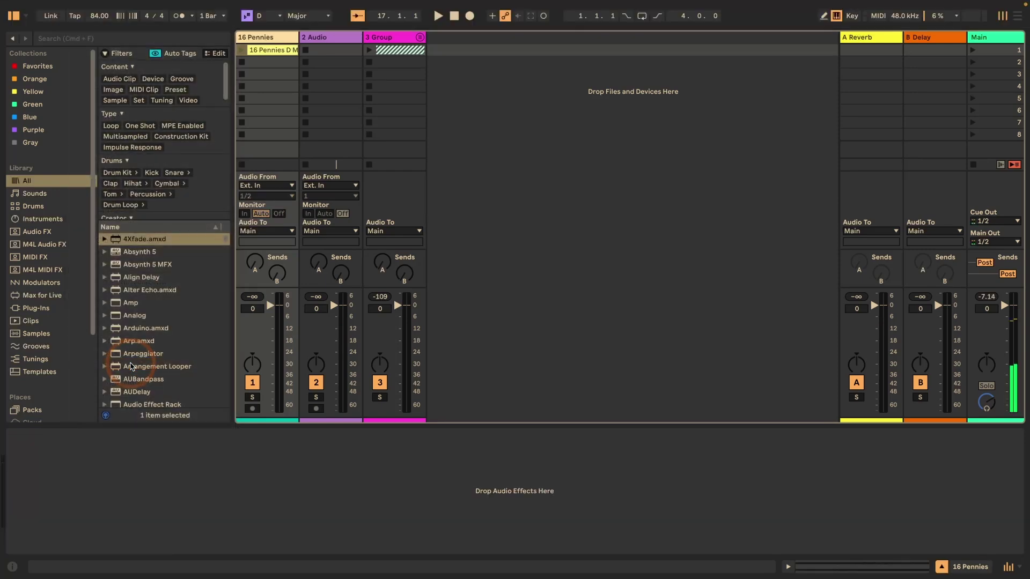
left_click(270, 51)
left_click(270, 51)
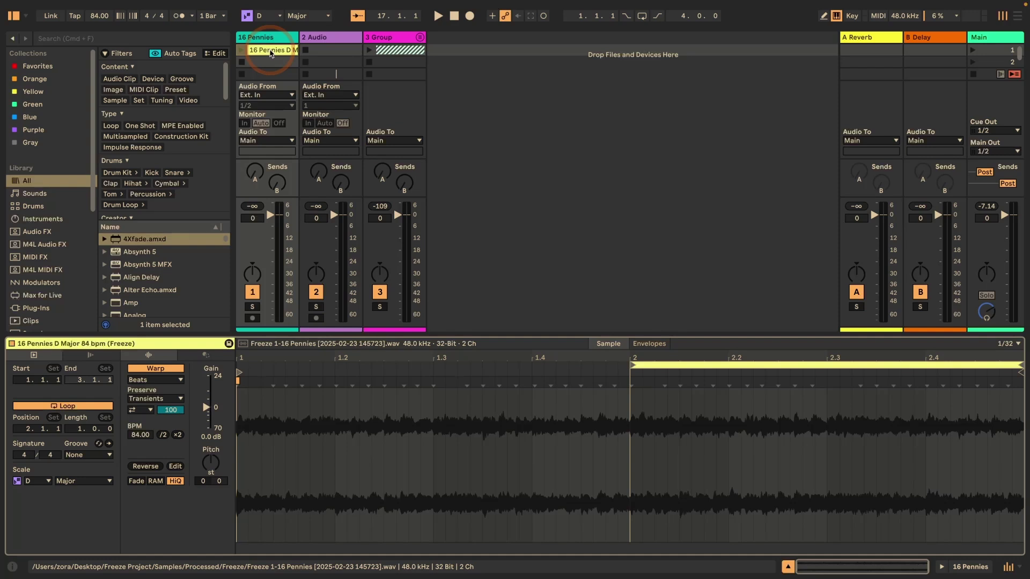
- Undo the freeze and flatten of the 16 Pennies track
left_click(260, 38)
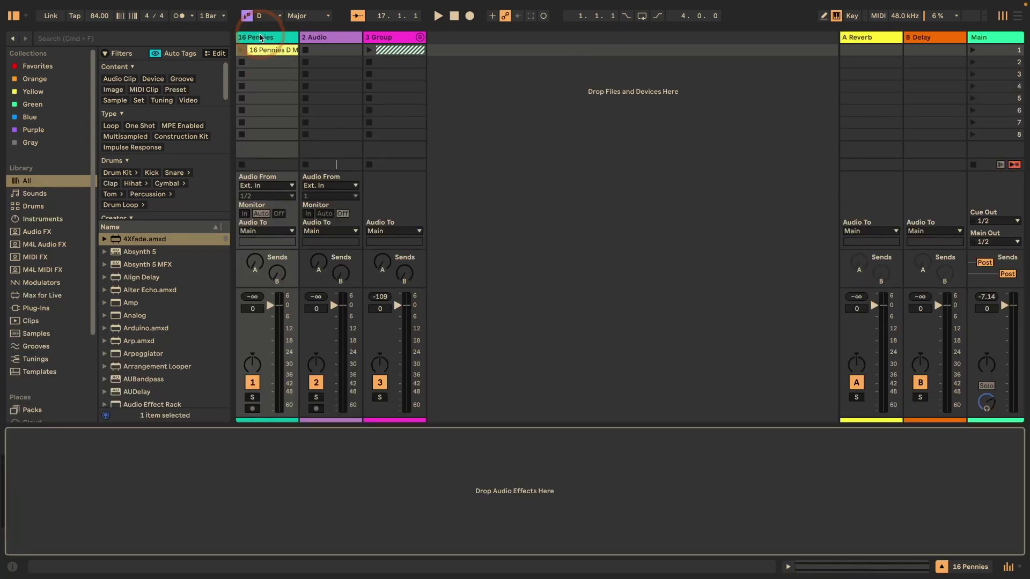
left_click(262, 51)
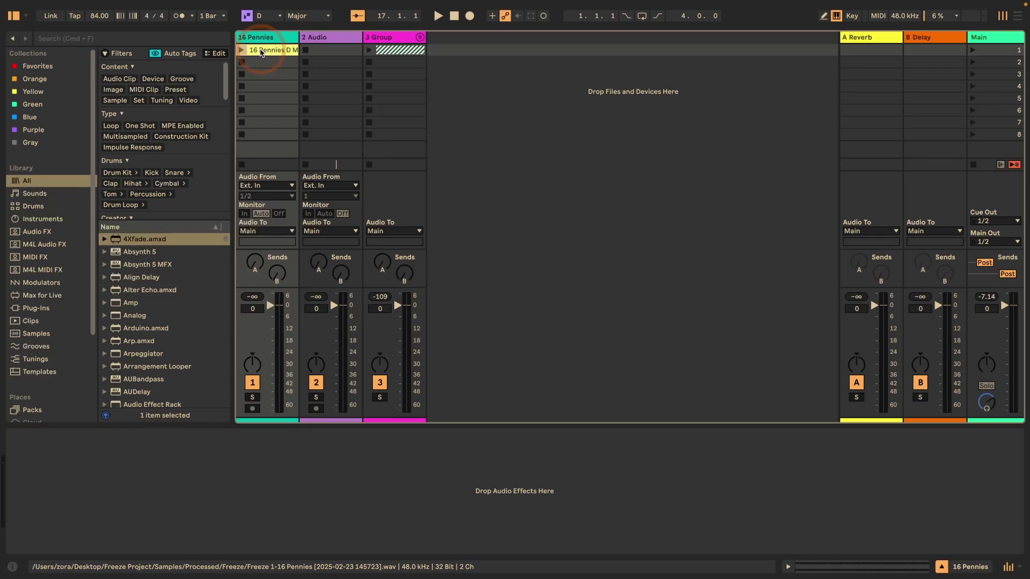
key("super+z")
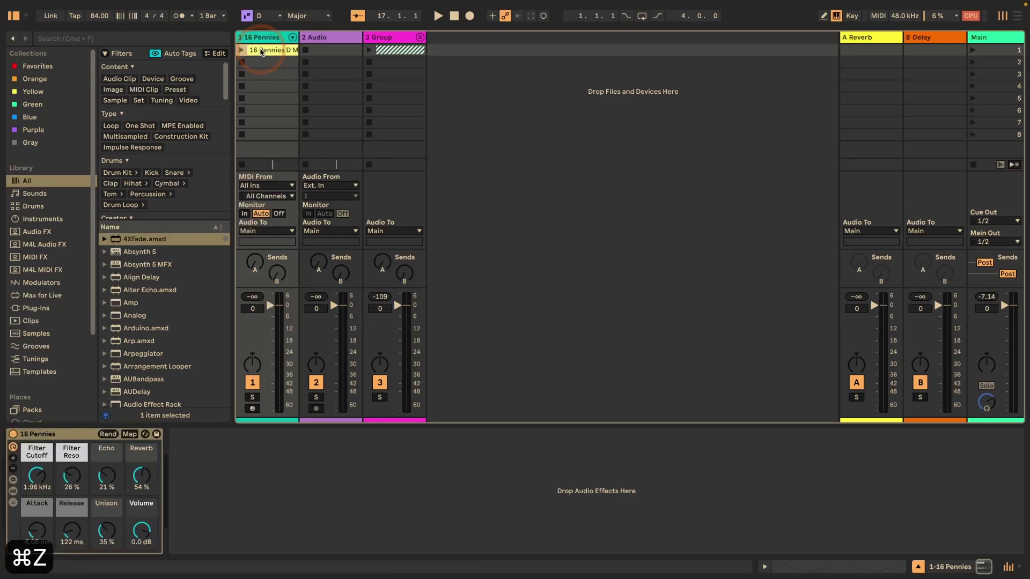
left_click(262, 50)
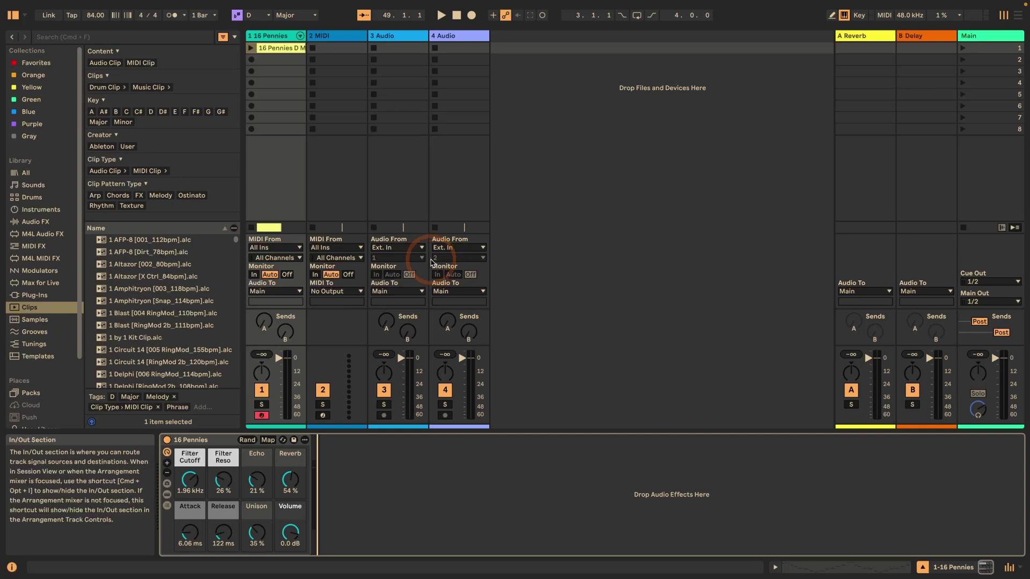
left_click(58, 8)
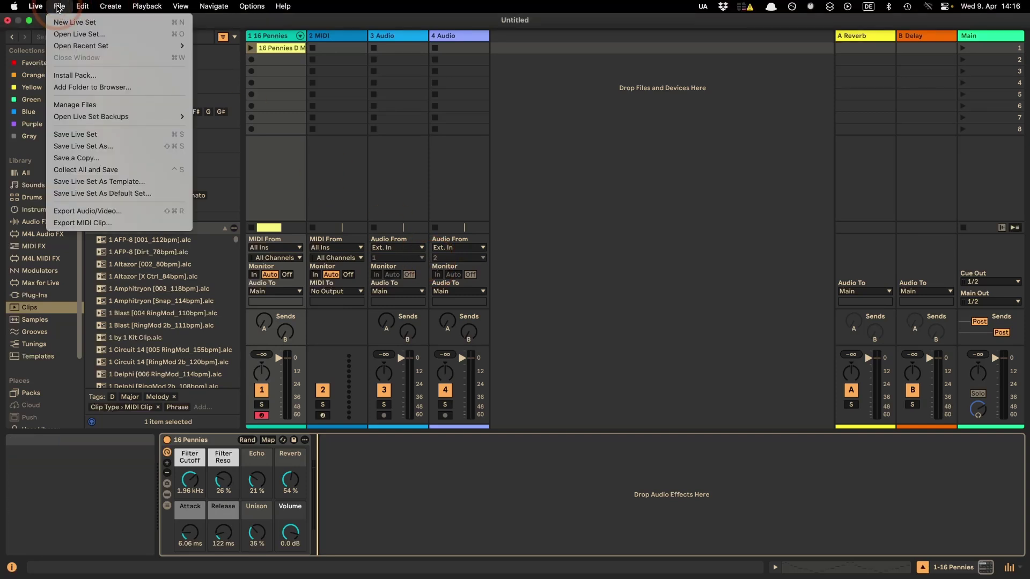
left_click(81, 6)
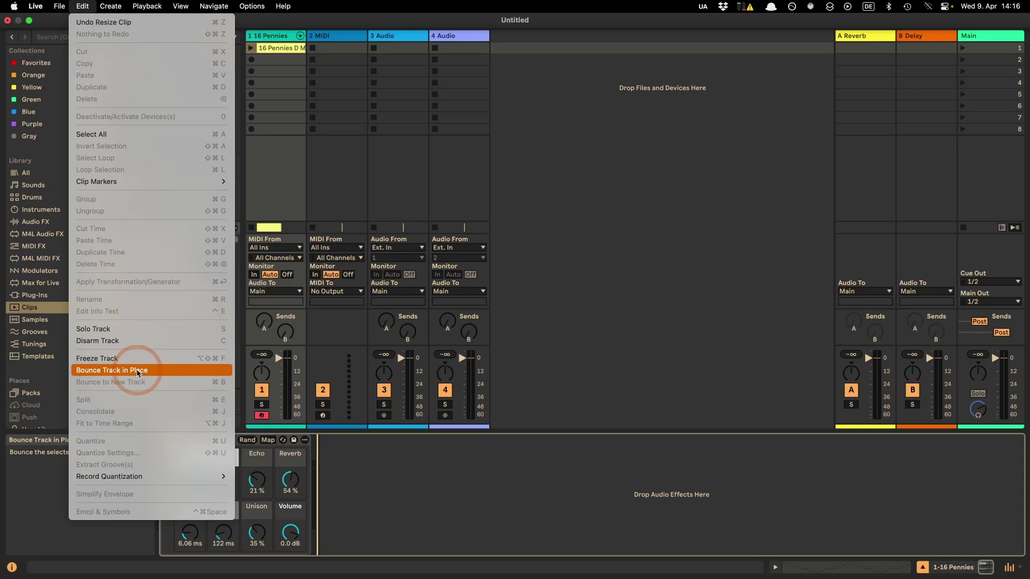
left_click(277, 36)
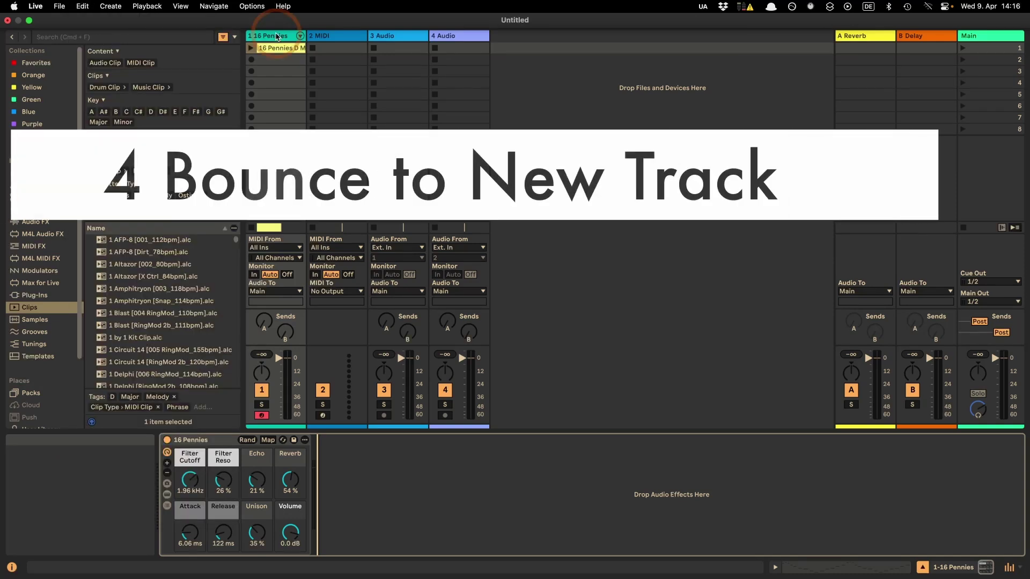
left_click(59, 6)
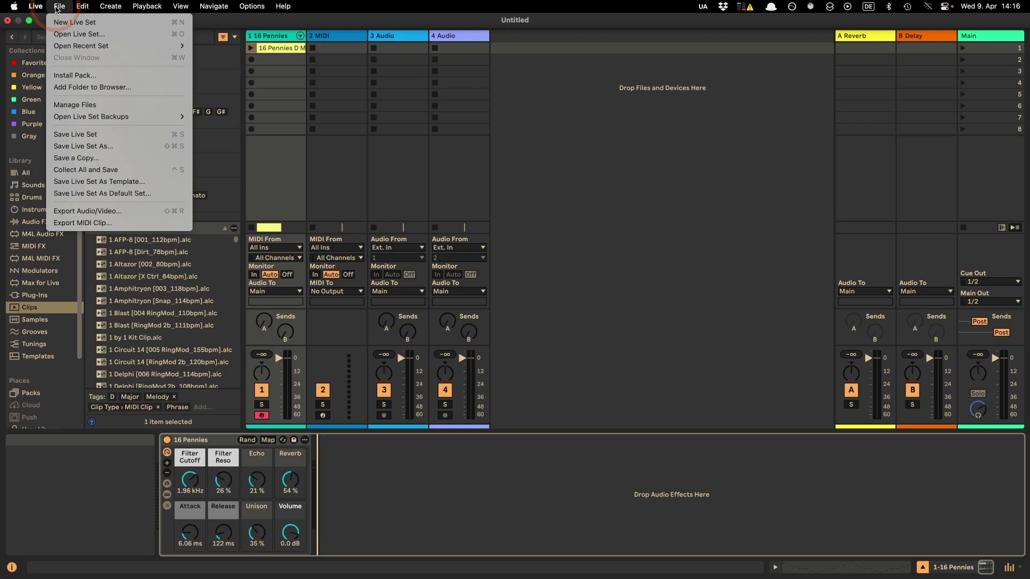
mouse_move(81, 7)
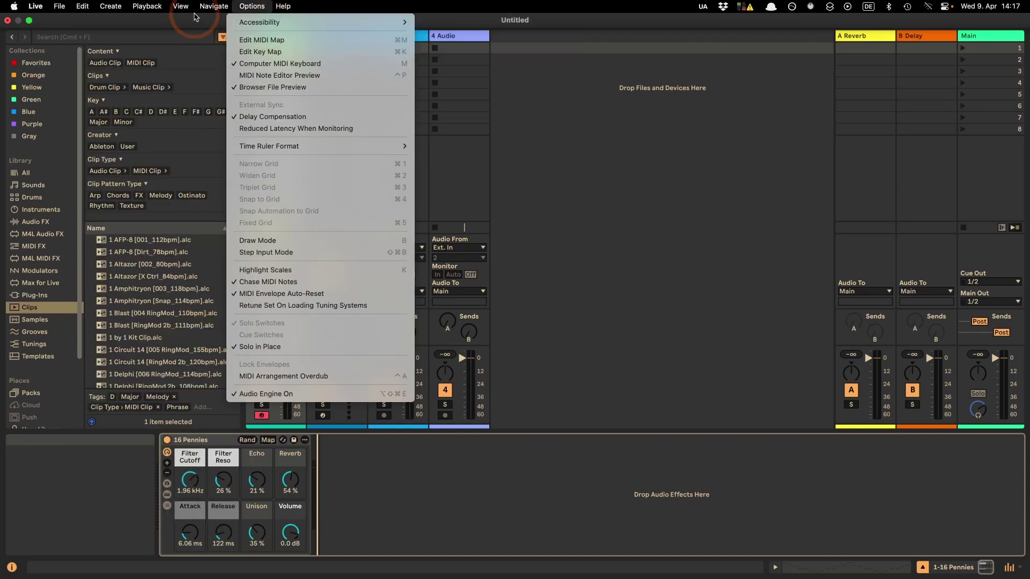
- Bounce the 16 Pennies clip to a new track and open the bounced audio clip in the clip editor
left_click(275, 52)
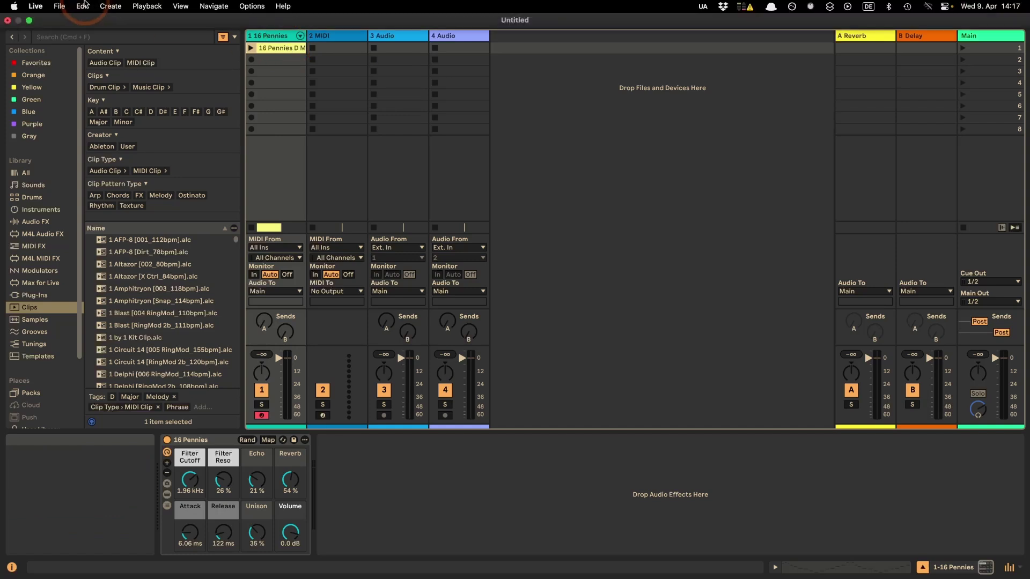
left_click(82, 5)
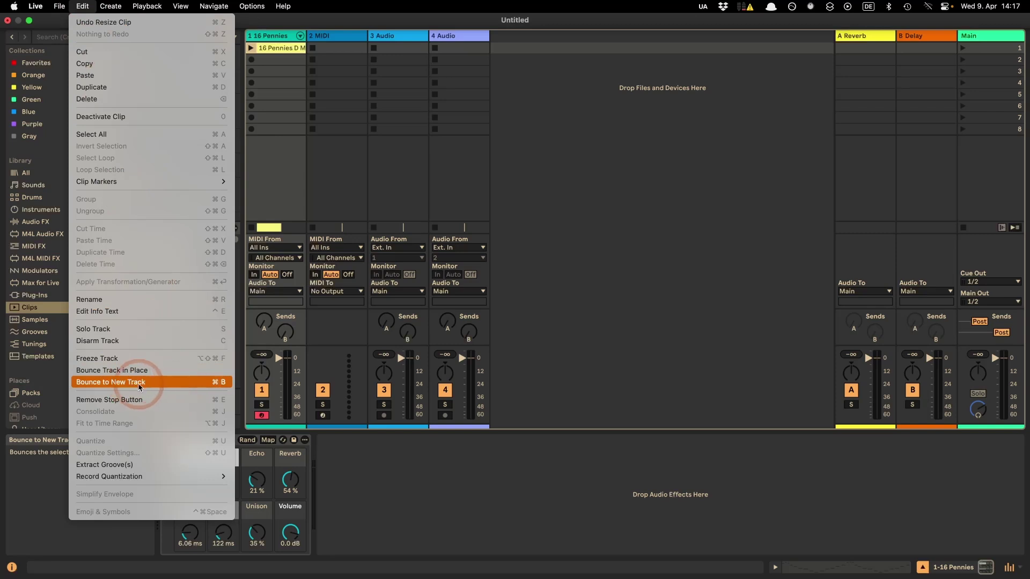
left_click(216, 382)
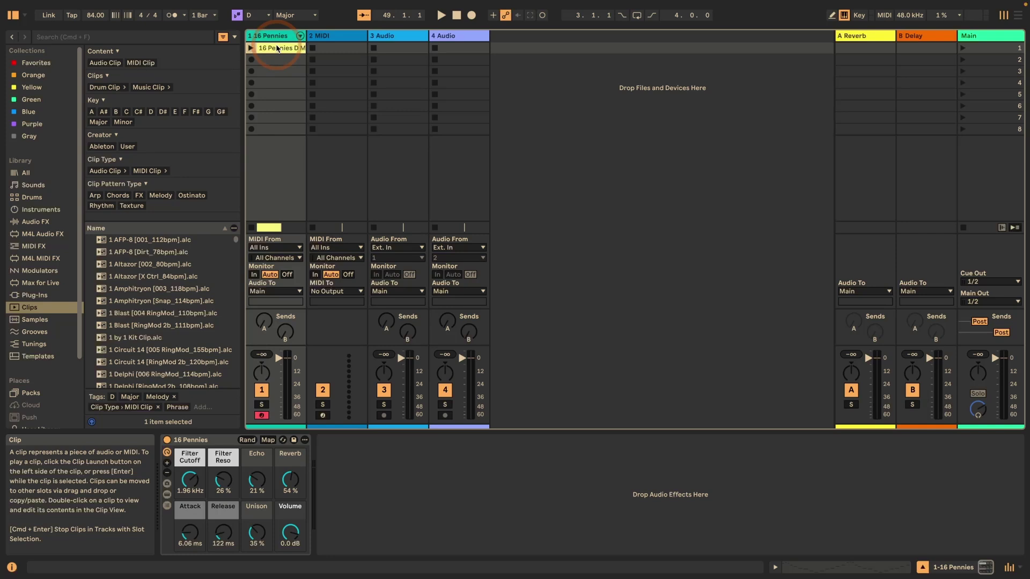
key("super+b")
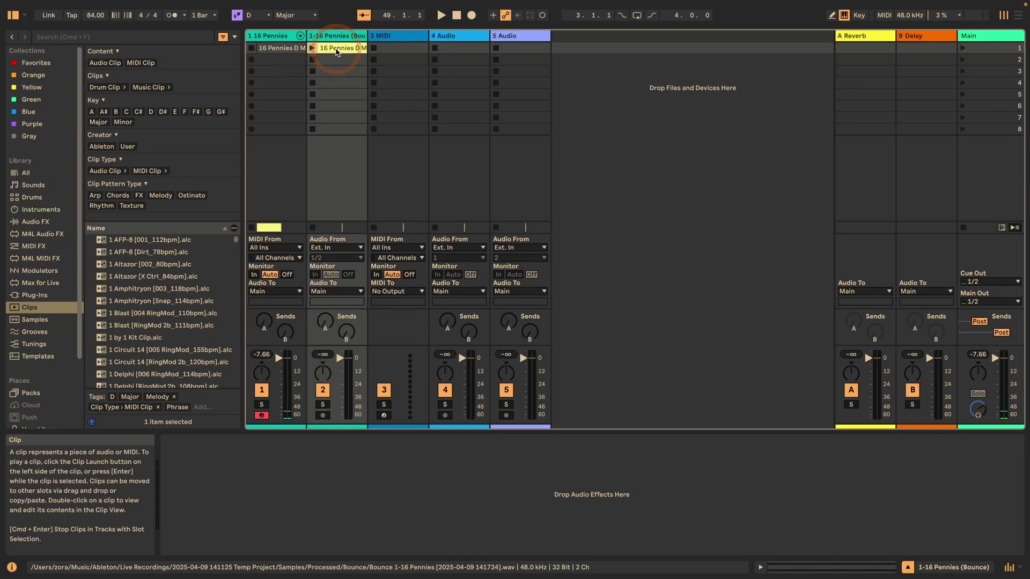
double_click(337, 53)
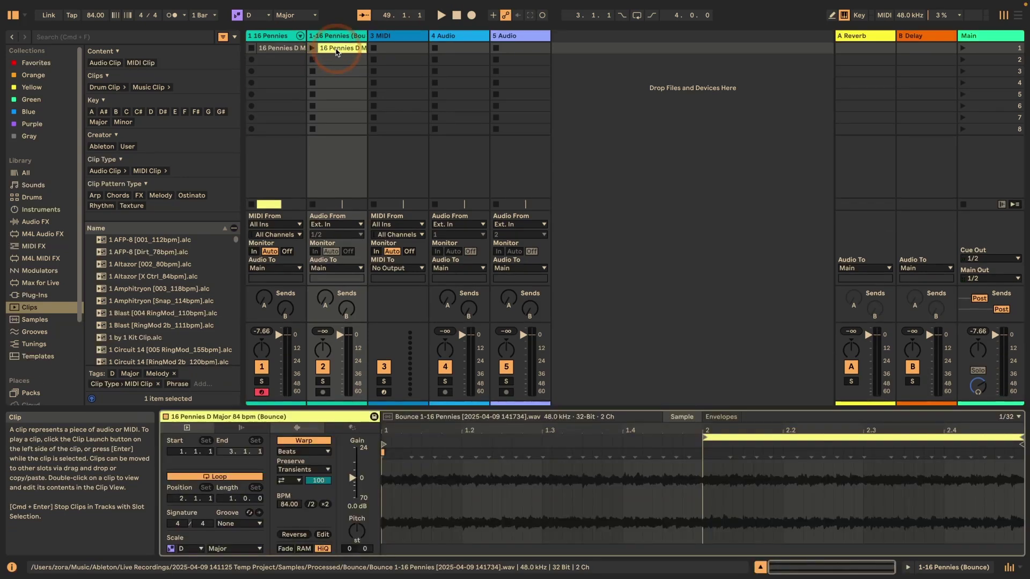
- In Arrangement View, select 17.1.1 to 21.1.1 of the 16 Pennies clip and bounce that range to a new track
key("Tab")
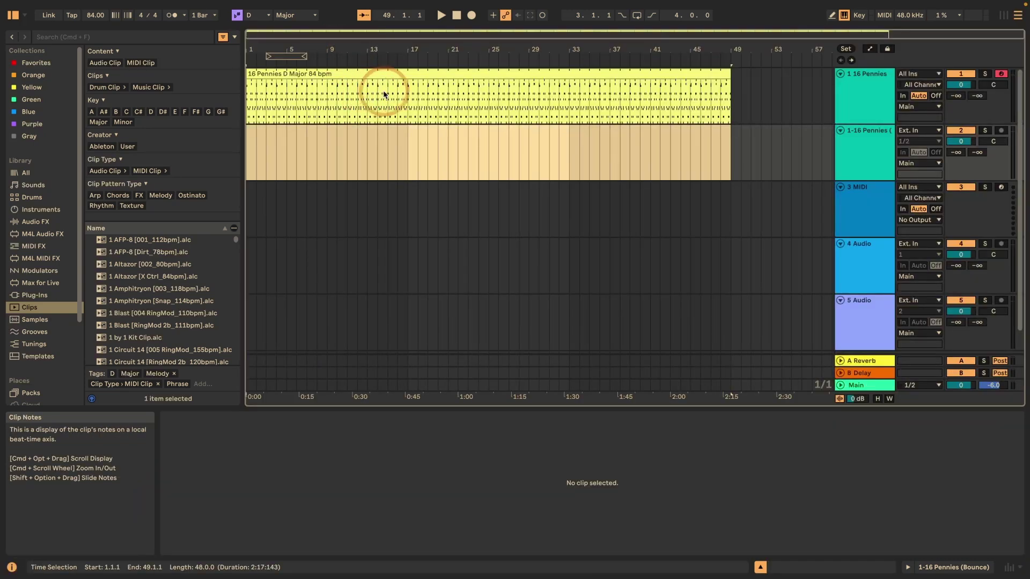
left_click(406, 93)
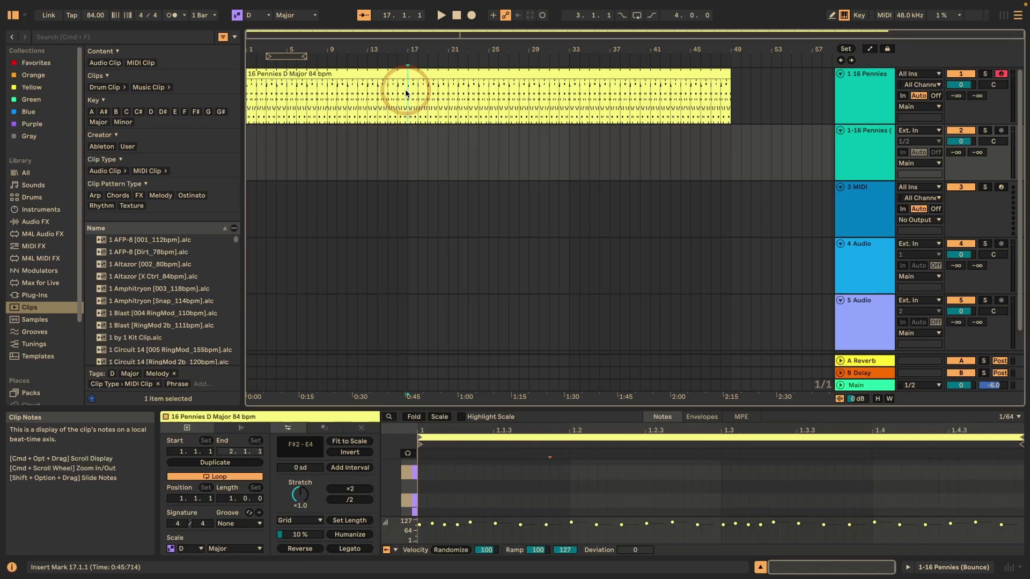
left_click_drag(406, 91, 449, 90)
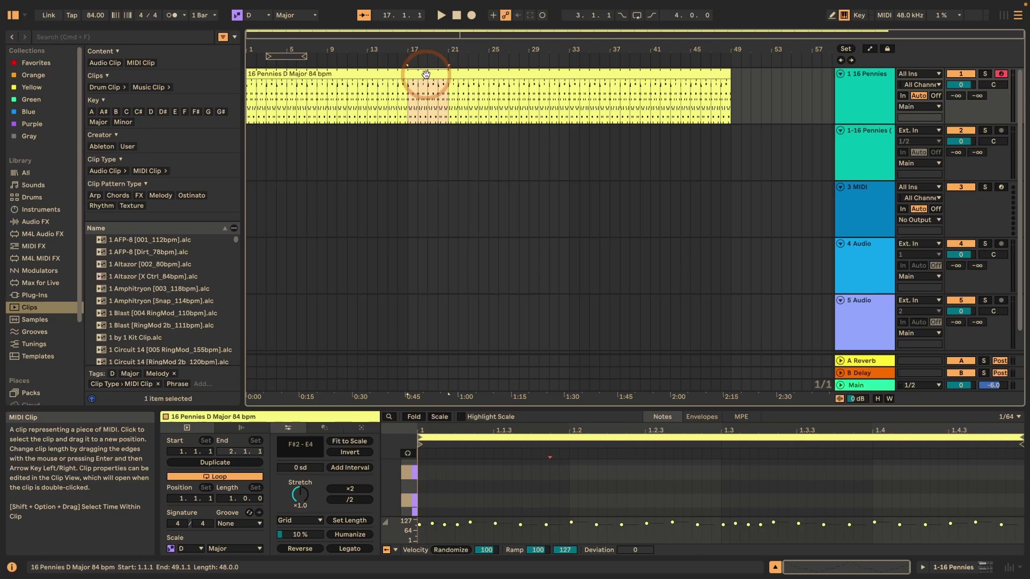
key("super+b")
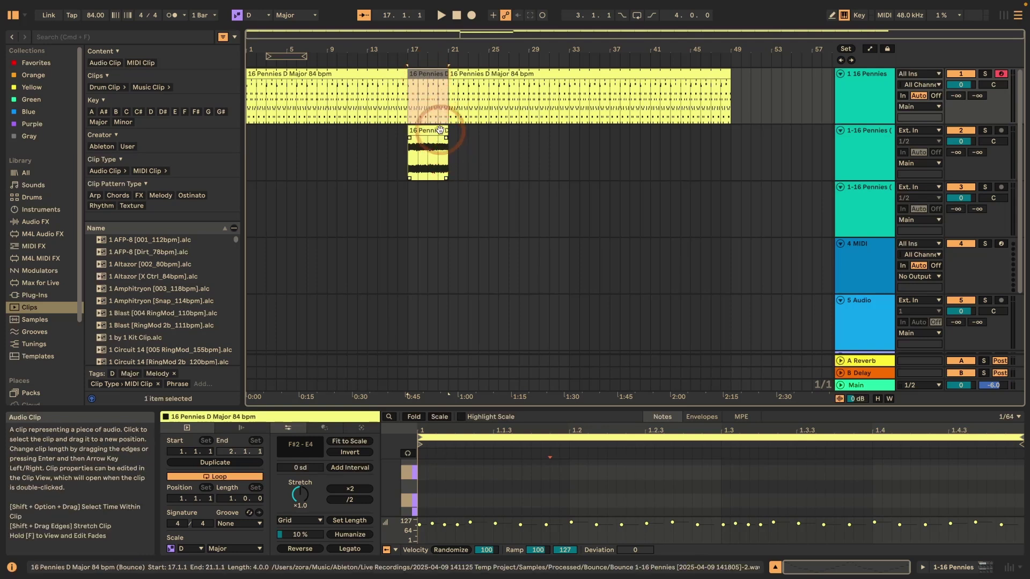
left_click(421, 151)
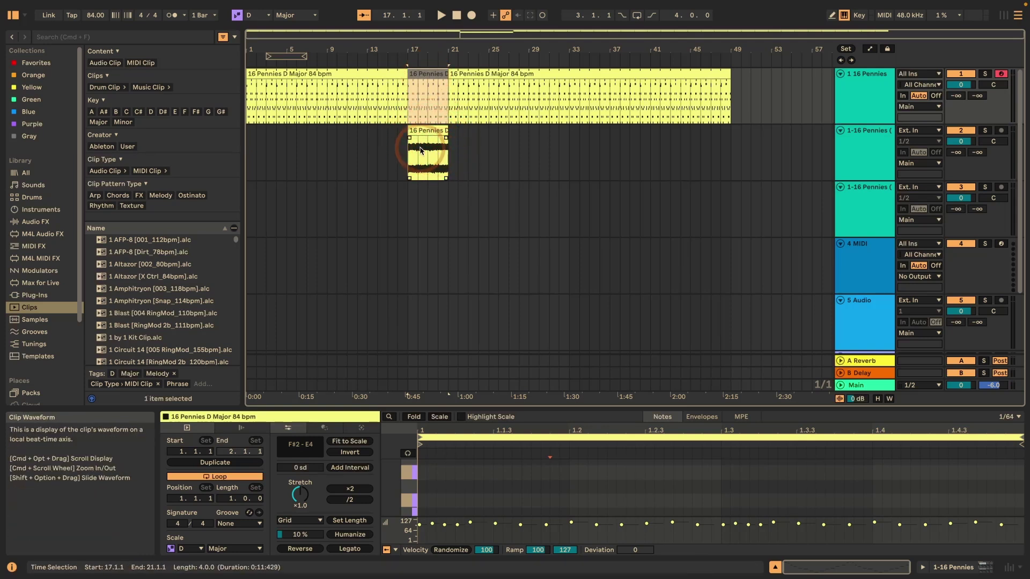
left_click(424, 74)
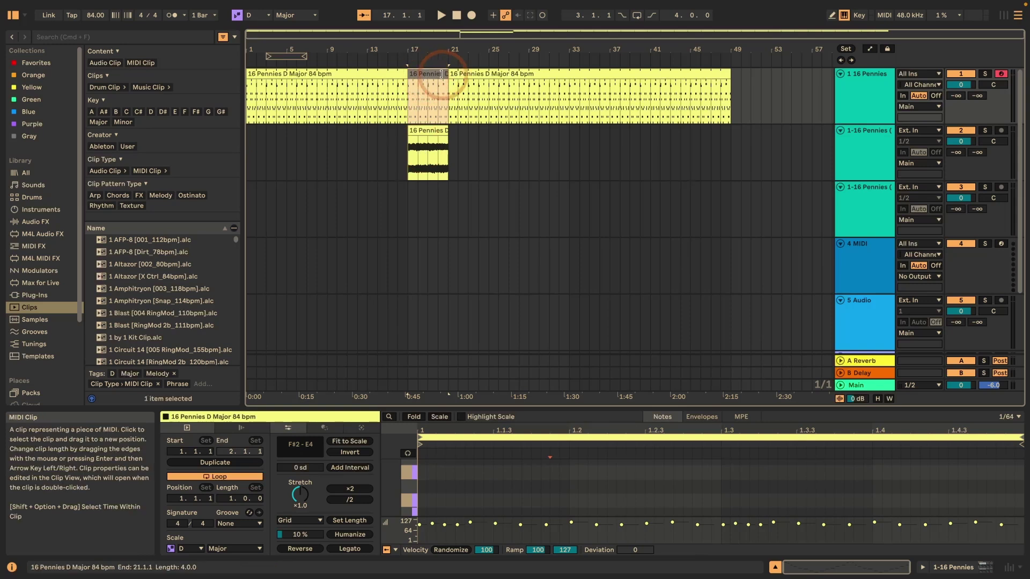
left_click(440, 73)
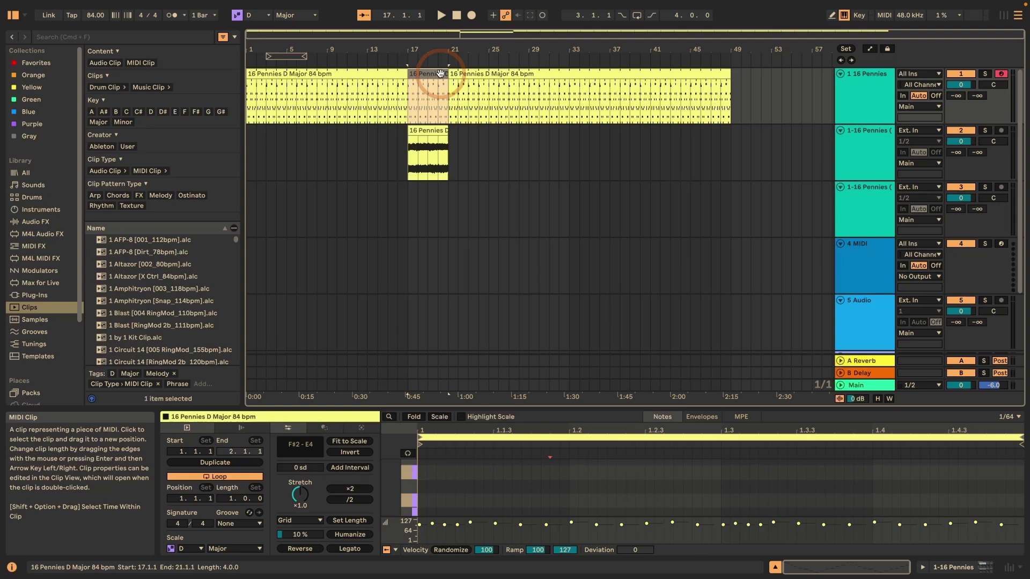
- Lower the 16 Pennies track volume to about -11.7 dB in Session View and undo the change
key("Tab")
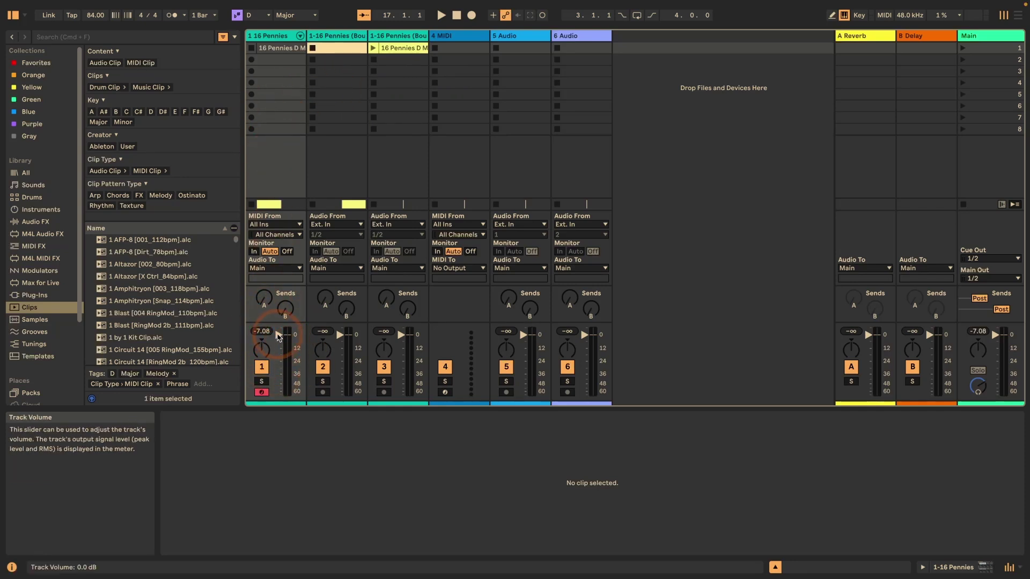
left_click_drag(278, 337, 278, 350)
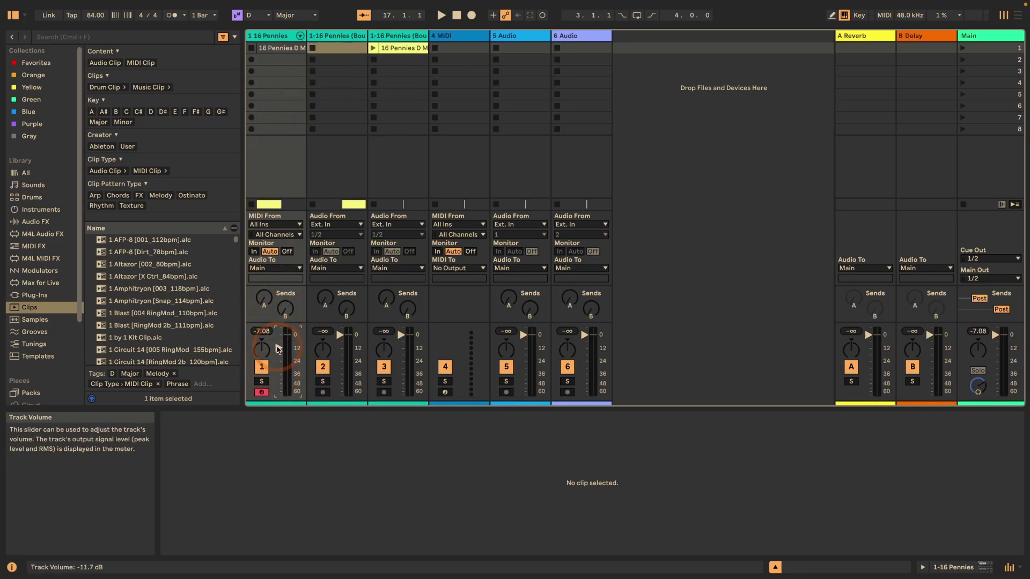
key("super+z")
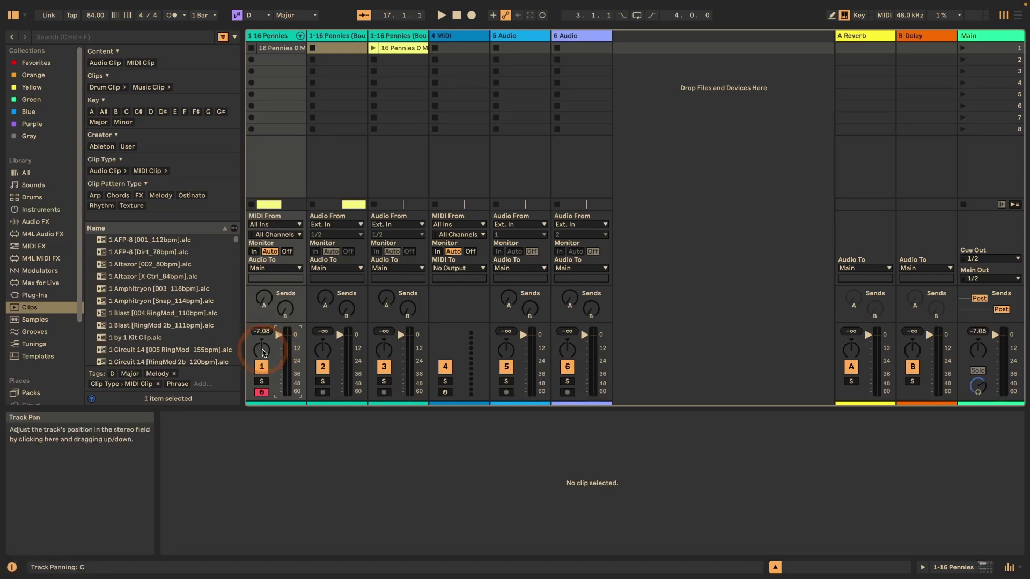
key("Tab")
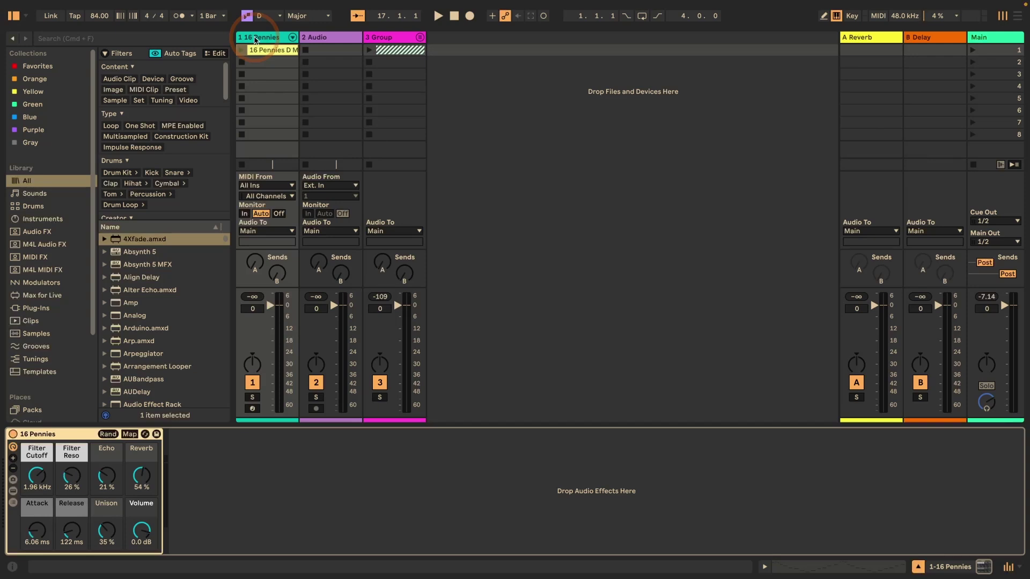
- Try to freeze the 16 Pennies track in the Freeze set
left_click(86, 6)
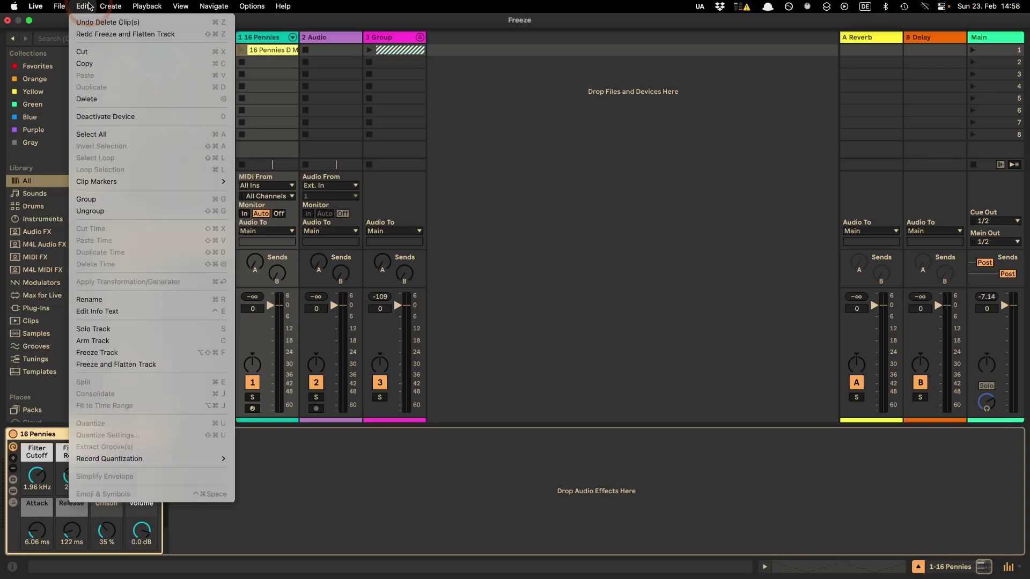
left_click(122, 355)
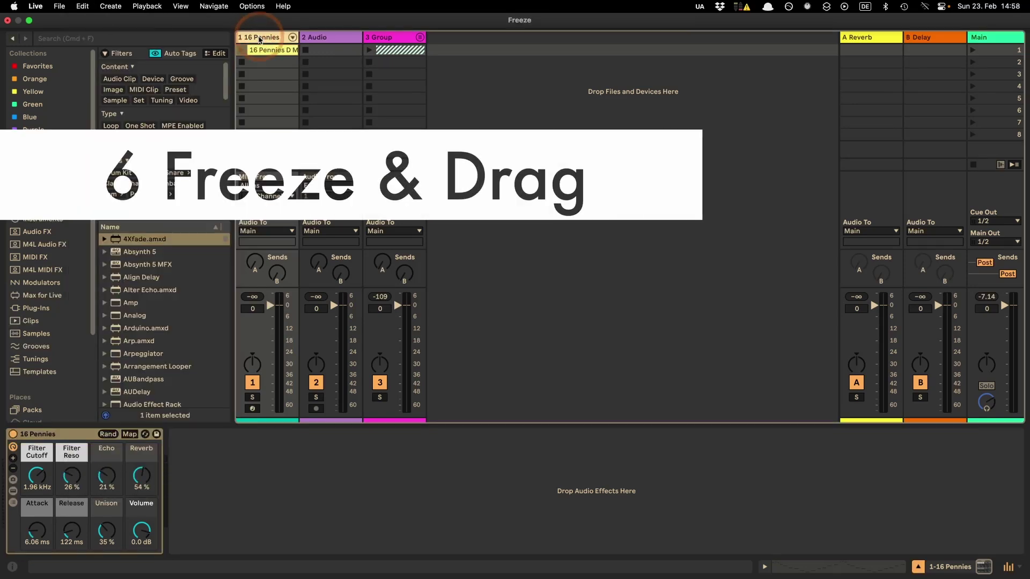
- Freeze the 16 Pennies track, copy its frozen clip into the first slot of the 2 Audio track and open the copy in the clip editor
key("alt+shift+super+f")
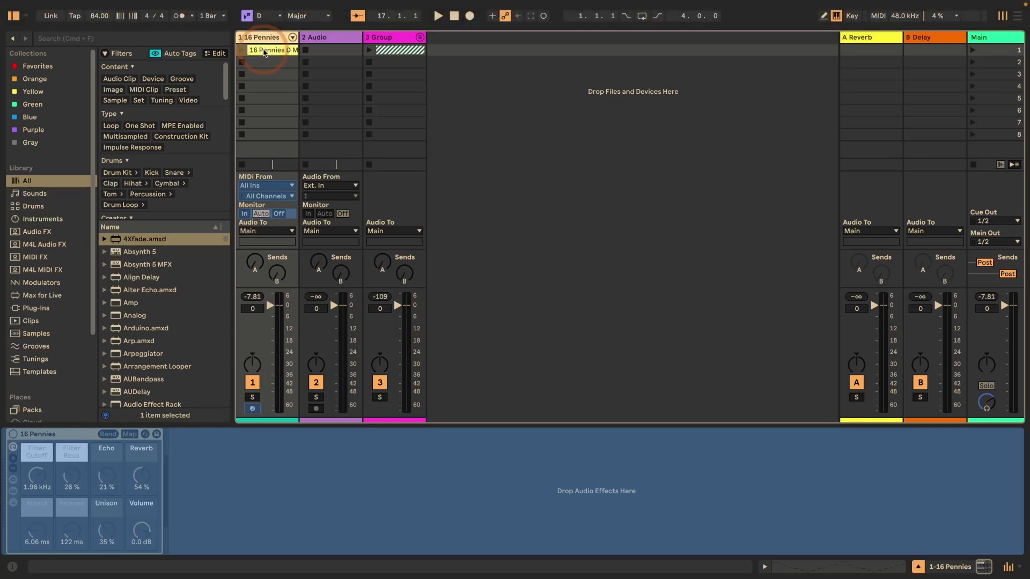
left_click_drag(264, 52, 322, 54)
double_click(322, 54)
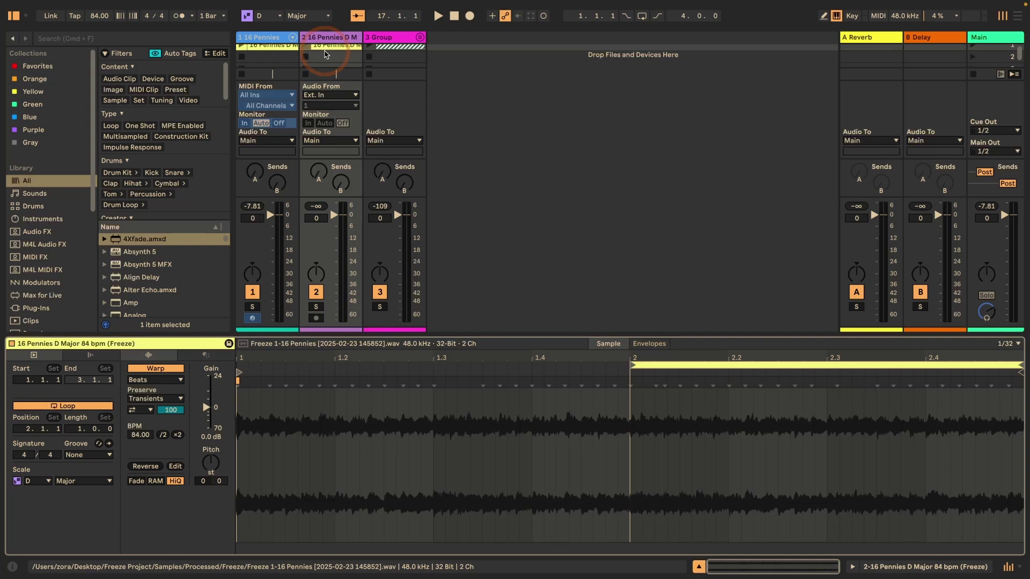
left_click(341, 53)
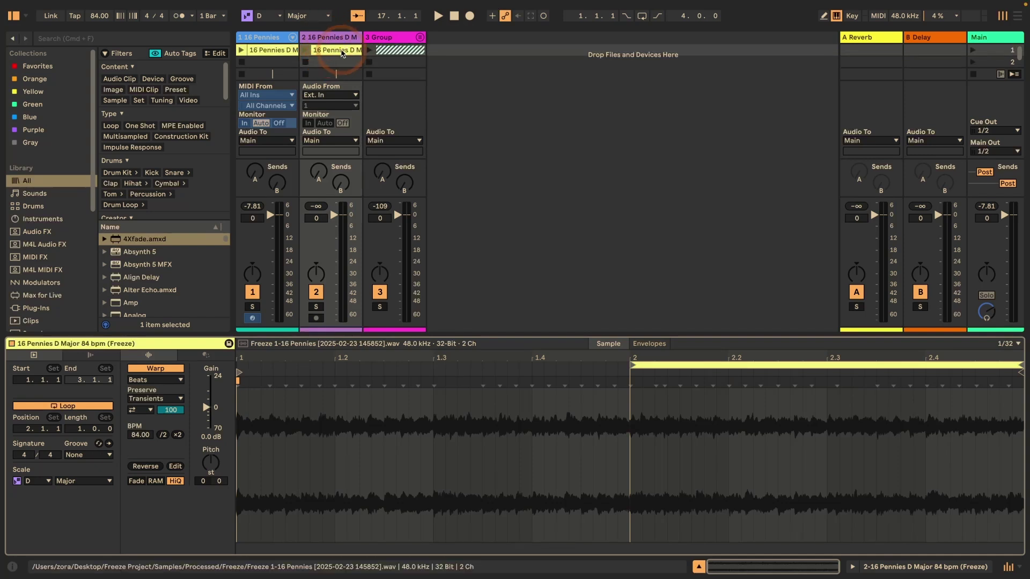
left_click_drag(342, 53, 332, 52)
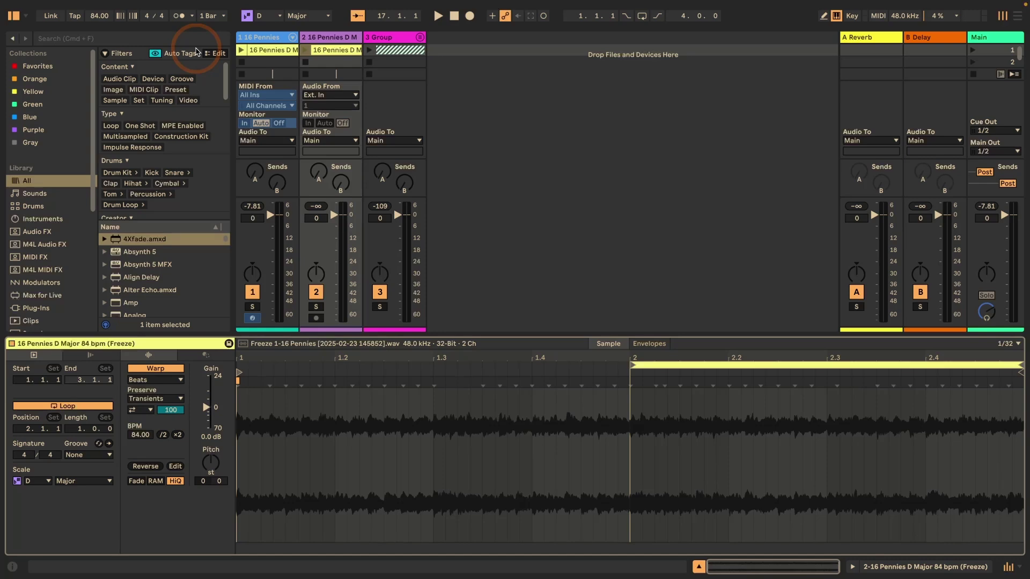
- Switch to TextEdit to check the -_GroupTrackFreeze line in Options.txt, and examine the grouped tracks' clips in Live's Arrangement View
key("super+Tab")
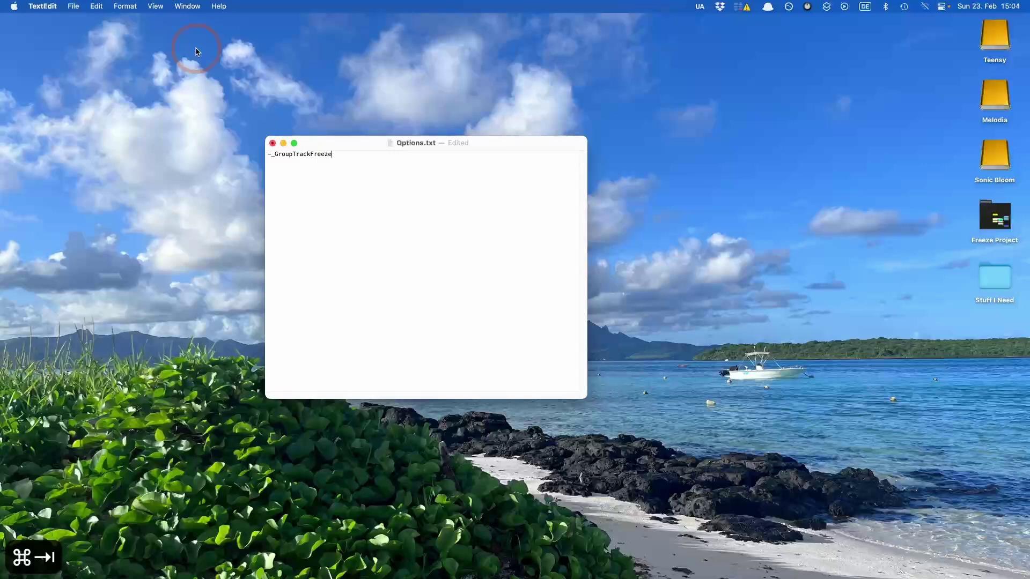
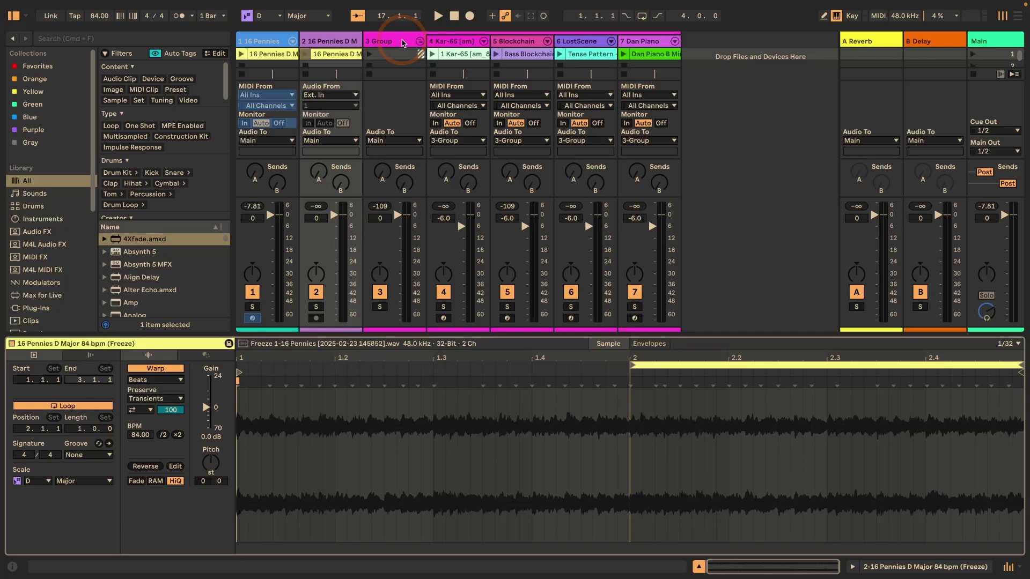
left_click(329, 168)
scroll(324, 175, "down", 3)
scroll(257, 118, "down", 2)
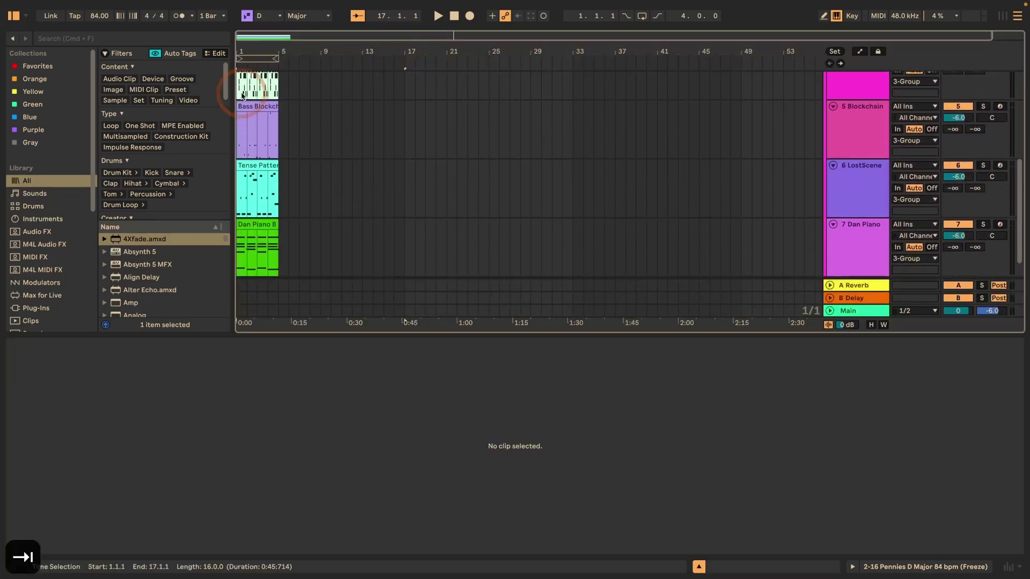
scroll(254, 115, "down", 2)
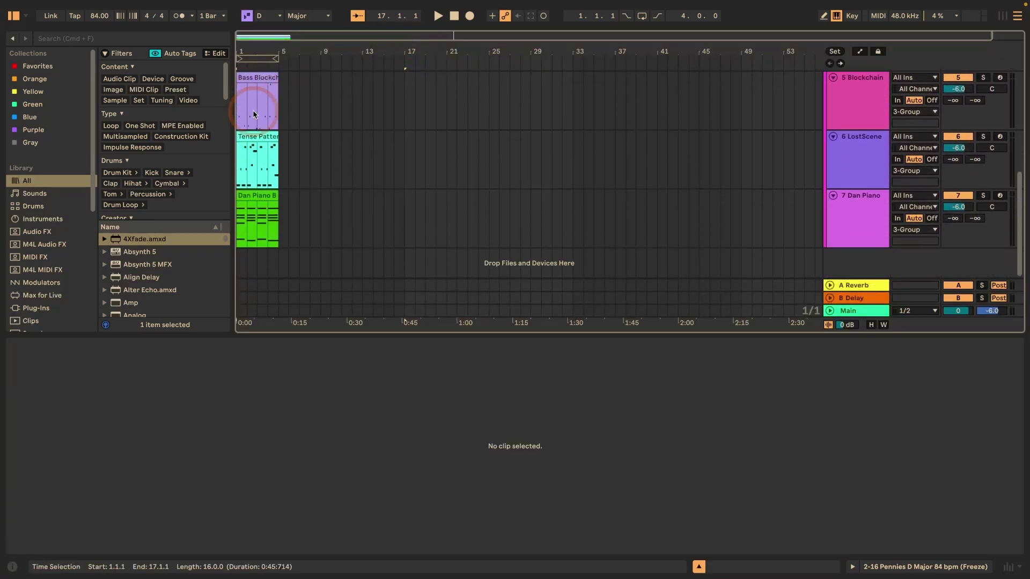
scroll(255, 114, "up", 1)
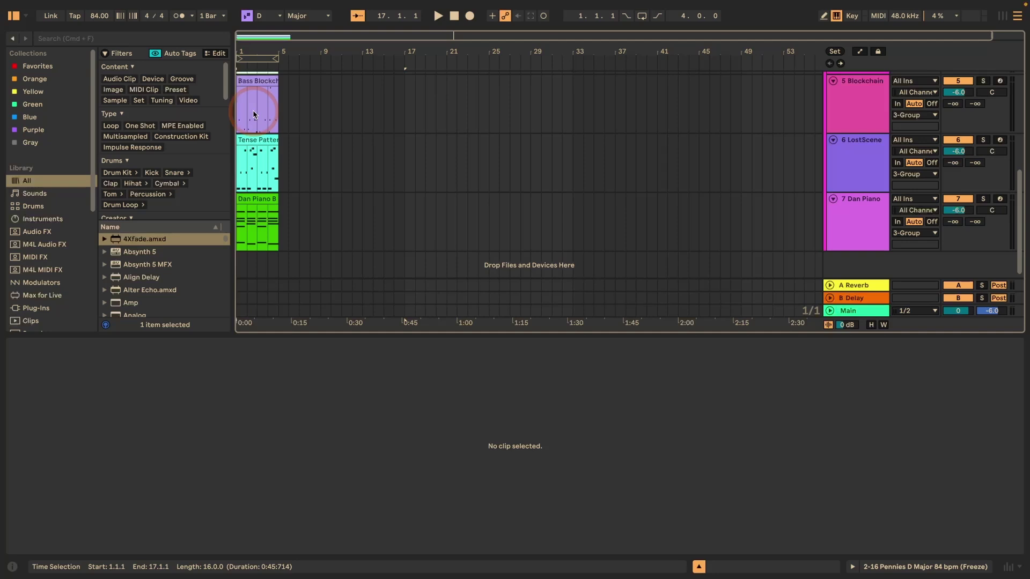
key("Tab")
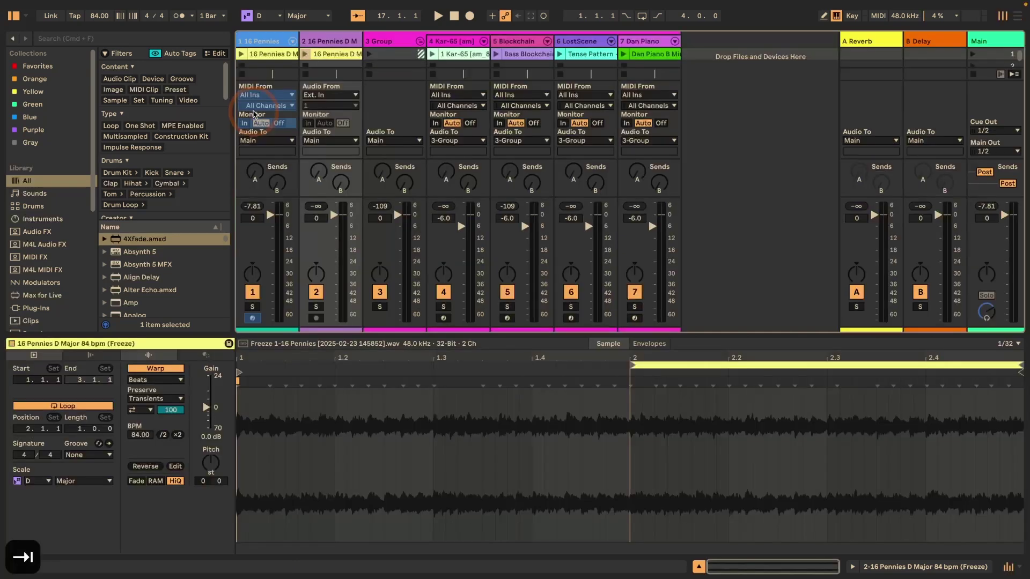
- Freeze and flatten the 3 Group track from Session View
right_click(395, 44)
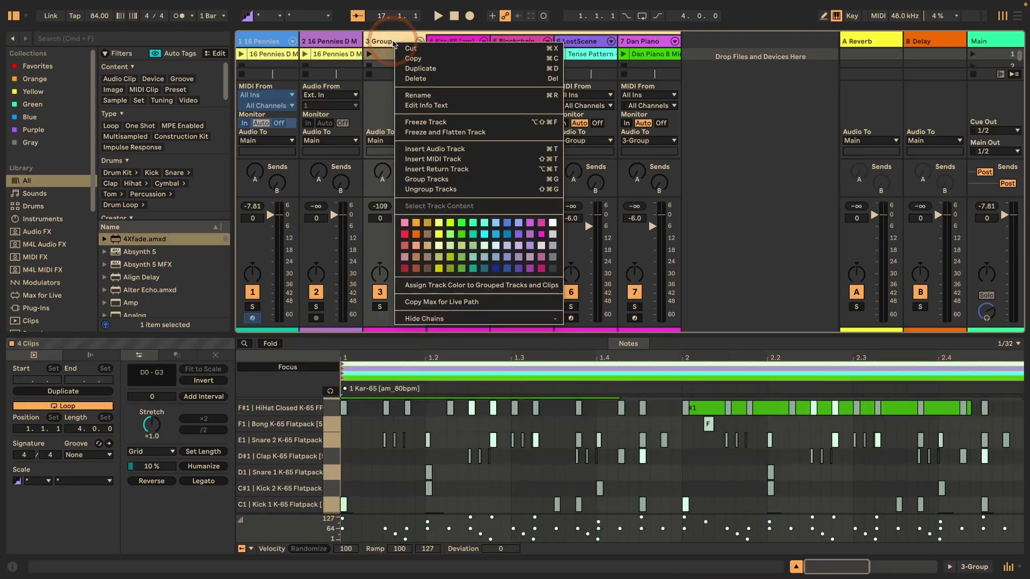
left_click(433, 134)
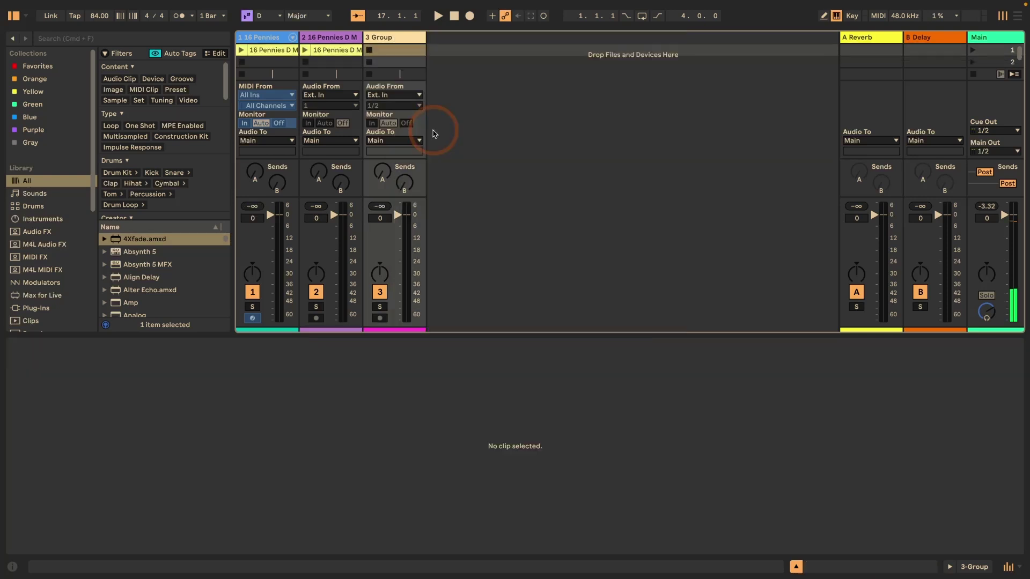
left_click(395, 42)
left_click(389, 52)
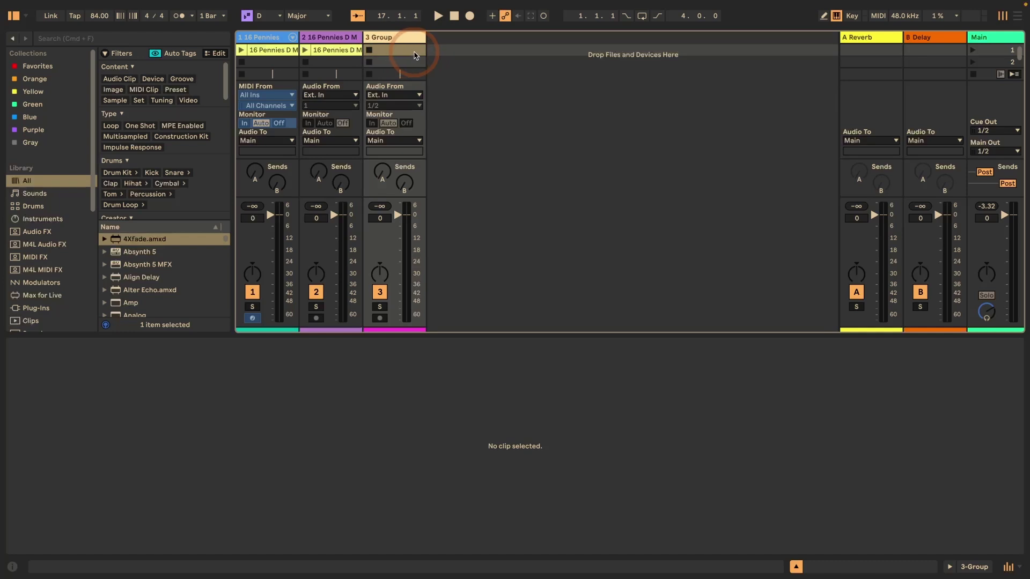
- Play the flattened Group audio clip briefly in Arrangement View, and undo the group's freeze and flatten
key("Tab")
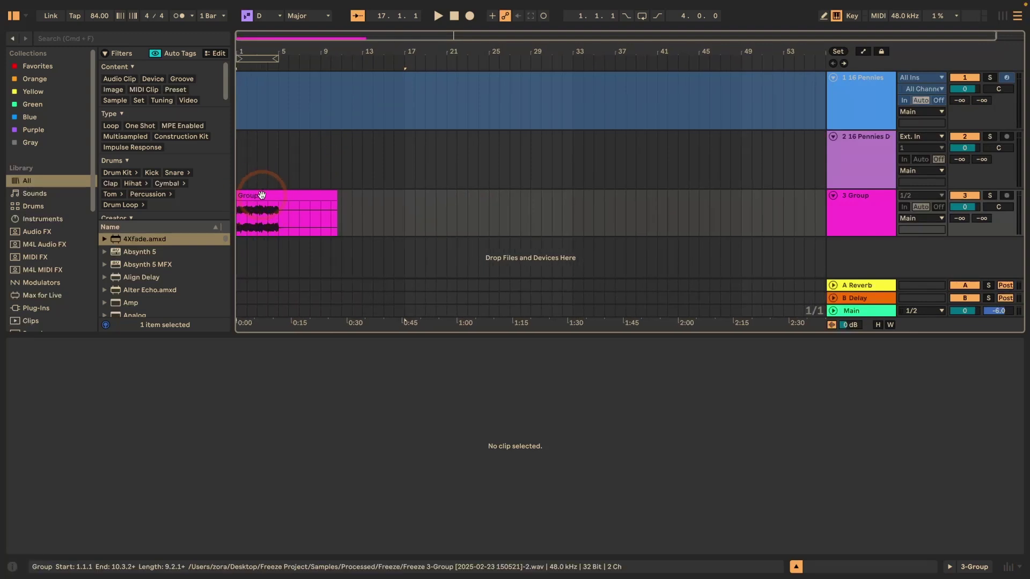
key("space")
key("Tab")
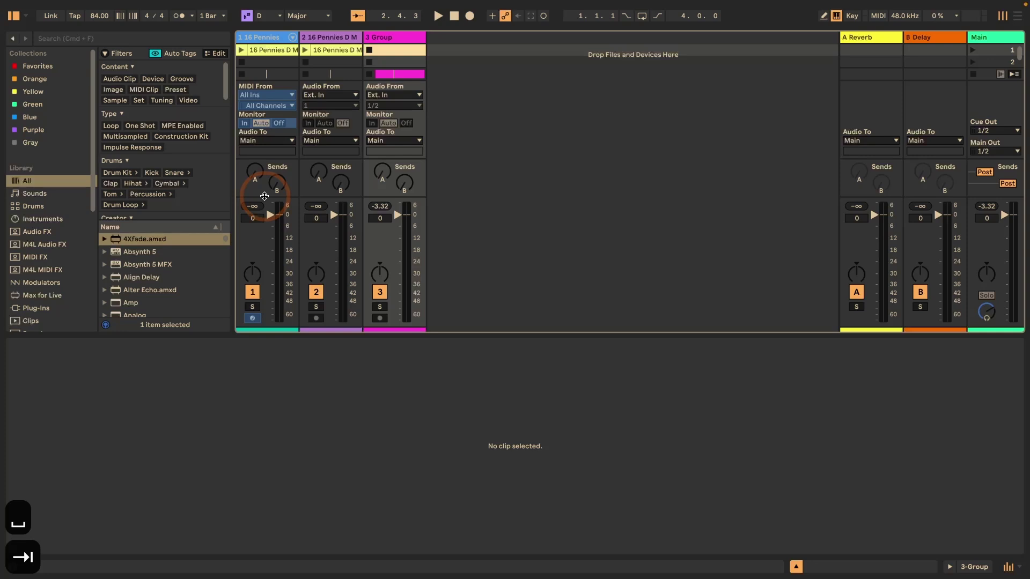
key("super+z")
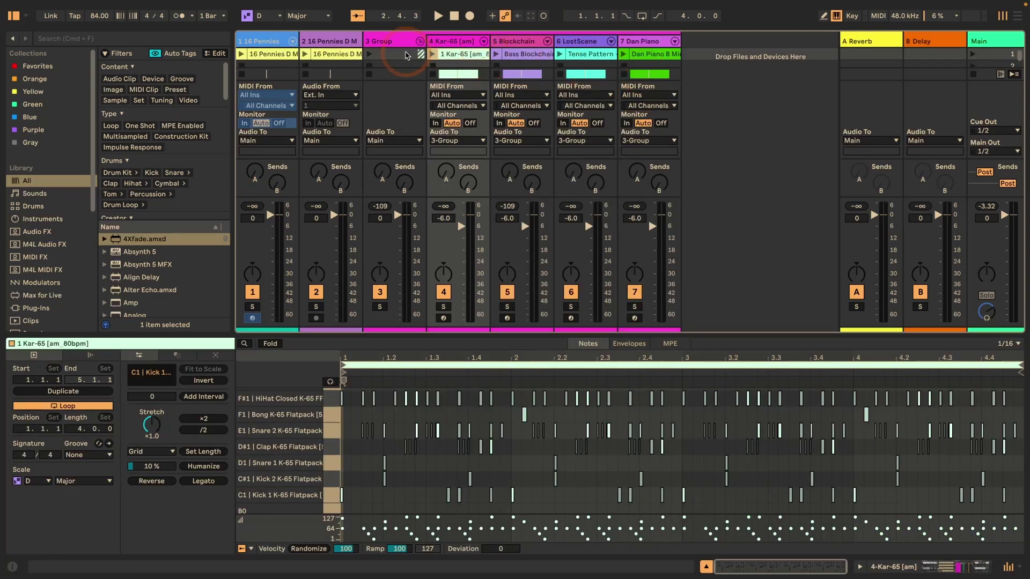
- Launch the 3 Group clips in the first scene, stop playback and insert a new MIDI track after the group
left_click(369, 54)
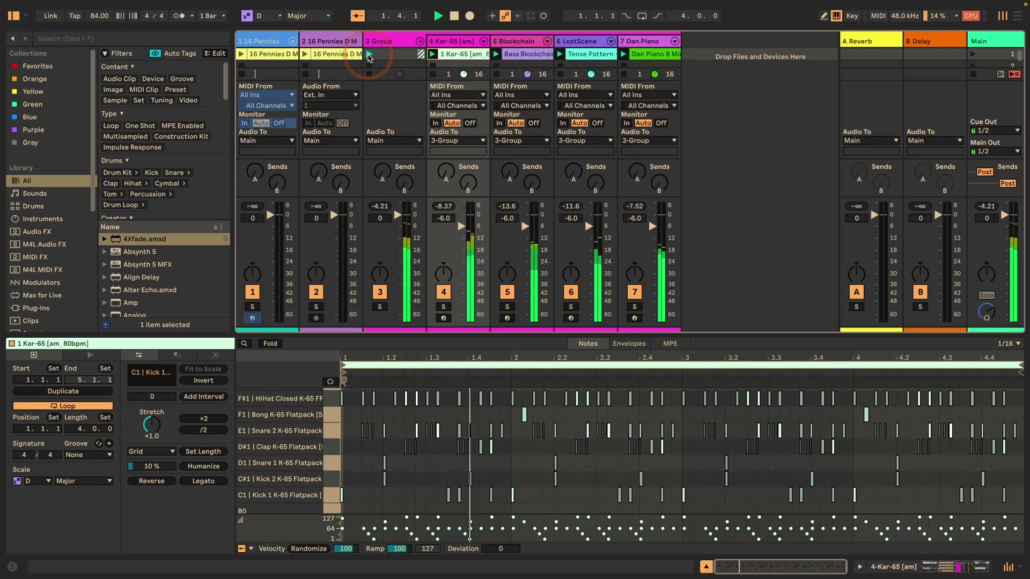
key("space")
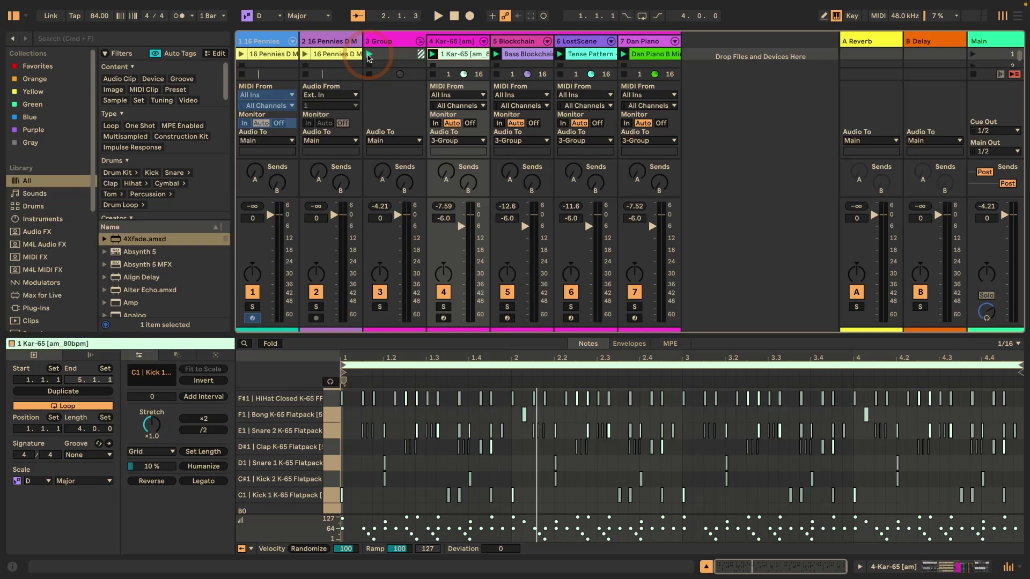
left_click(393, 42)
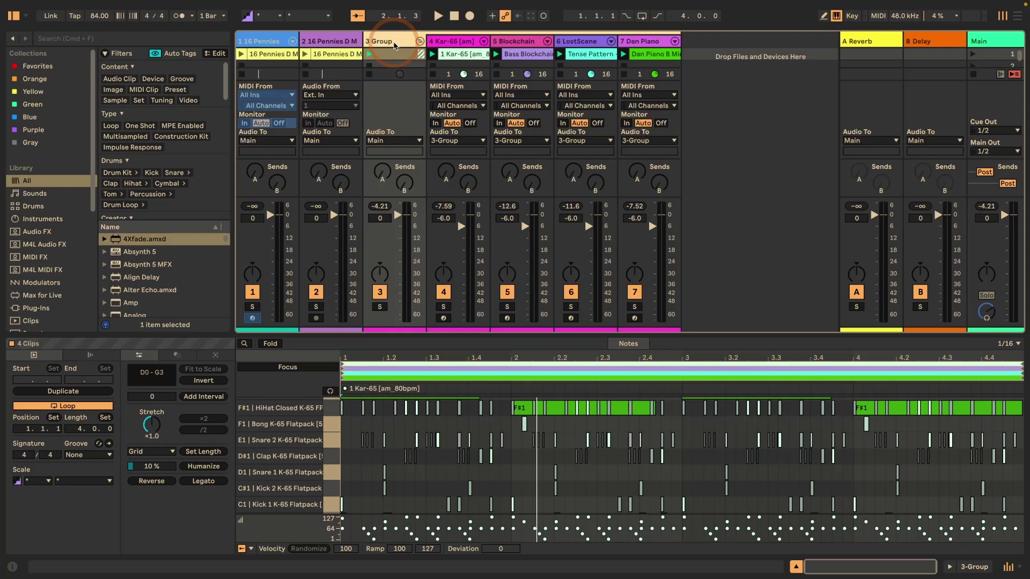
key("super+shift+t")
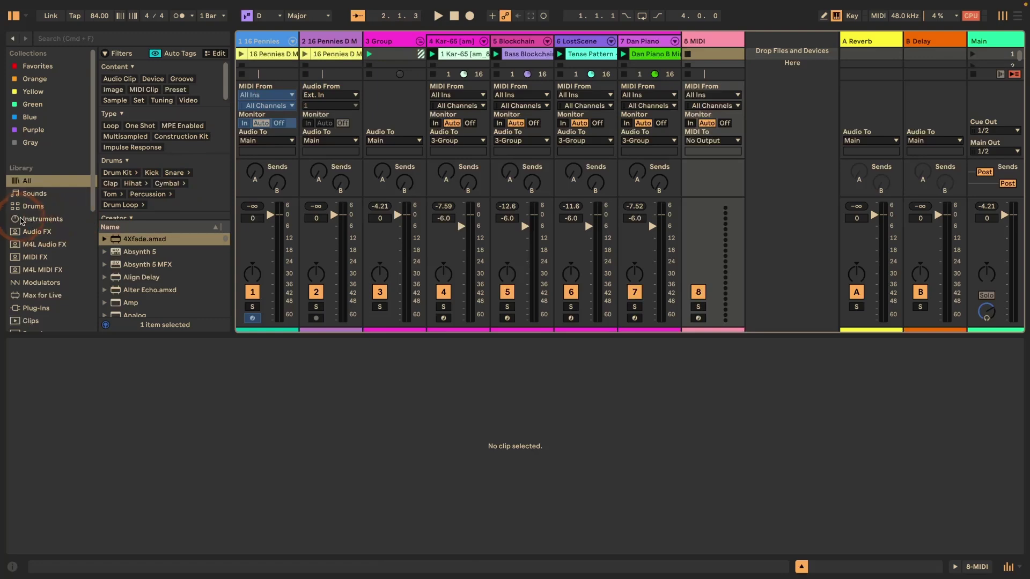
- Add a Compressor to the new MIDI track, enable its sidechain with 3-Group as the audio source and turn on sidechain listen
left_click(46, 234)
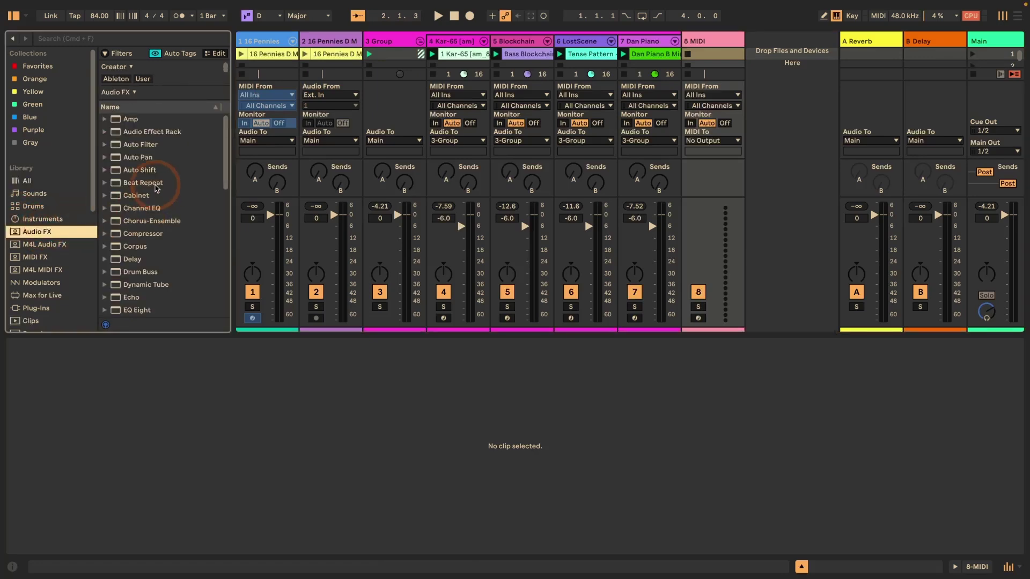
double_click(143, 234)
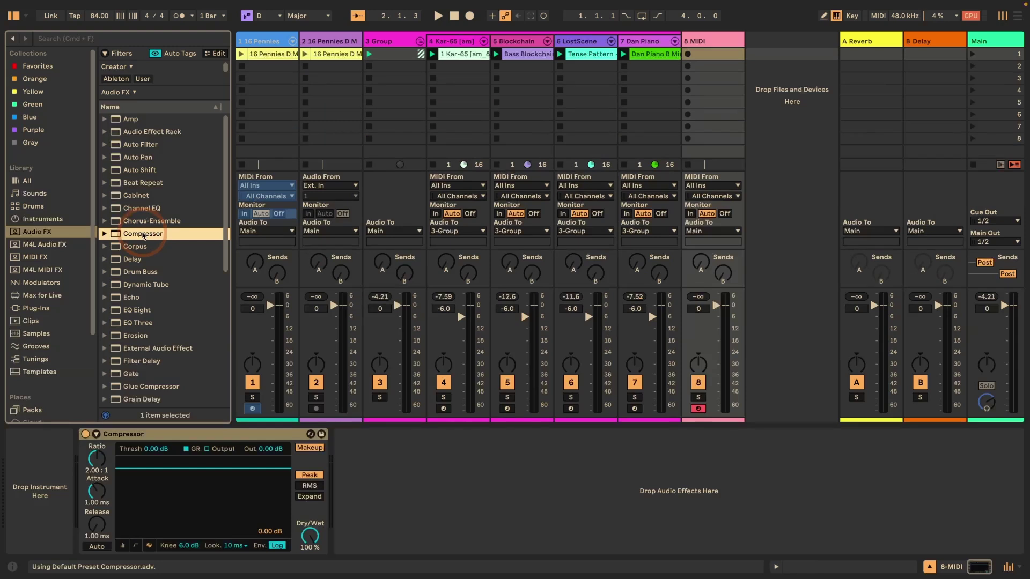
left_click(96, 434)
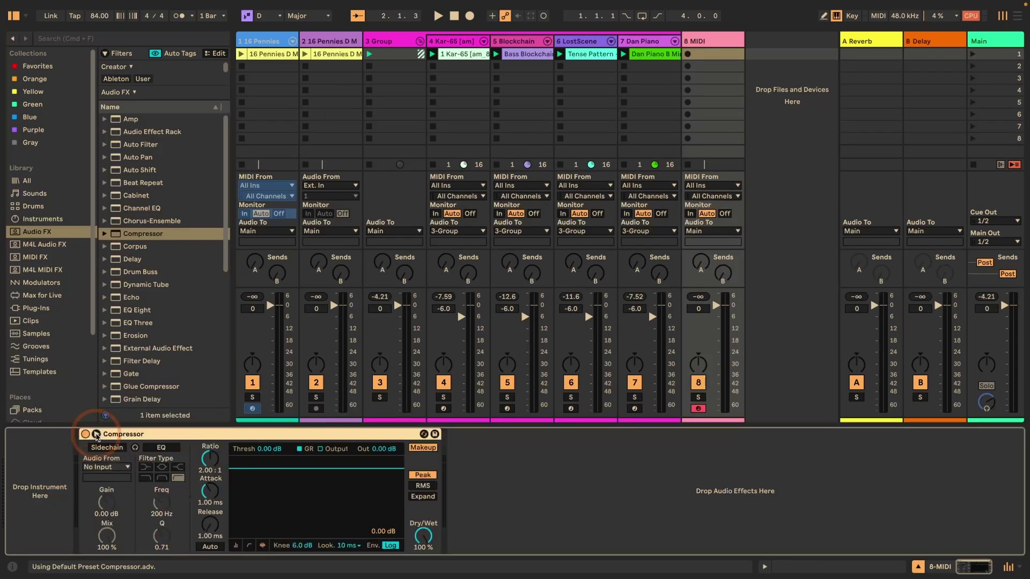
left_click(107, 448)
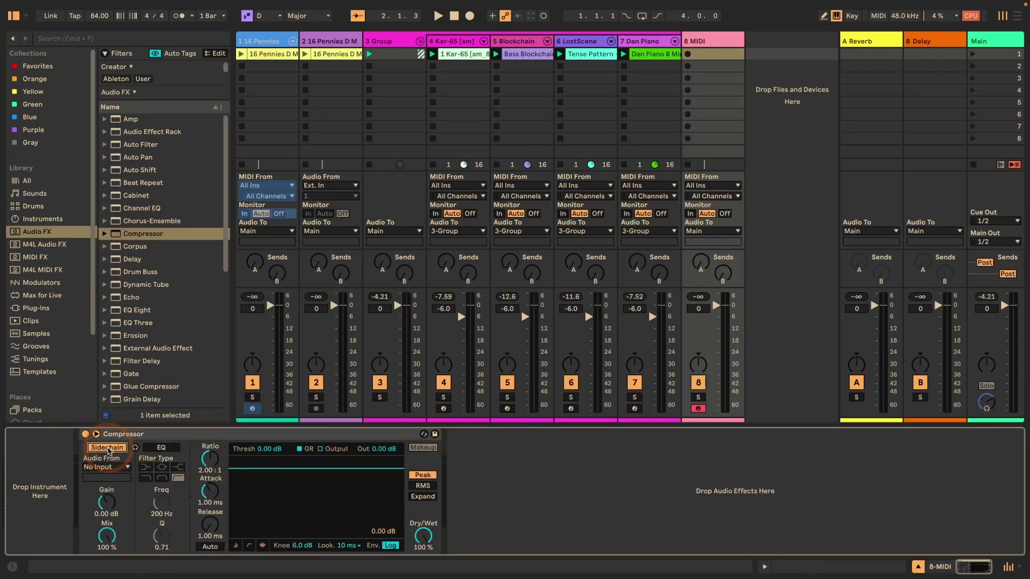
left_click(106, 467)
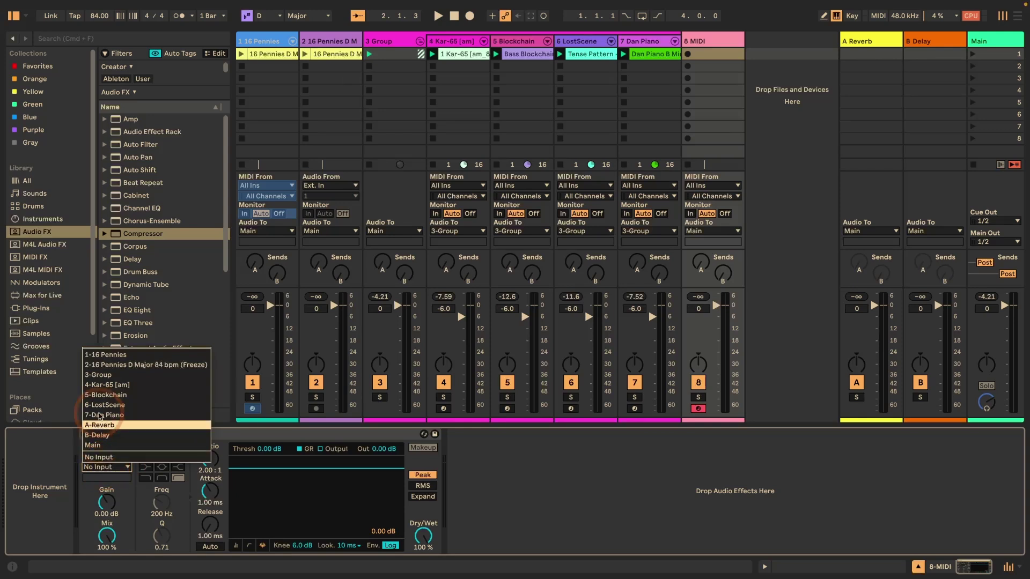
left_click(102, 375)
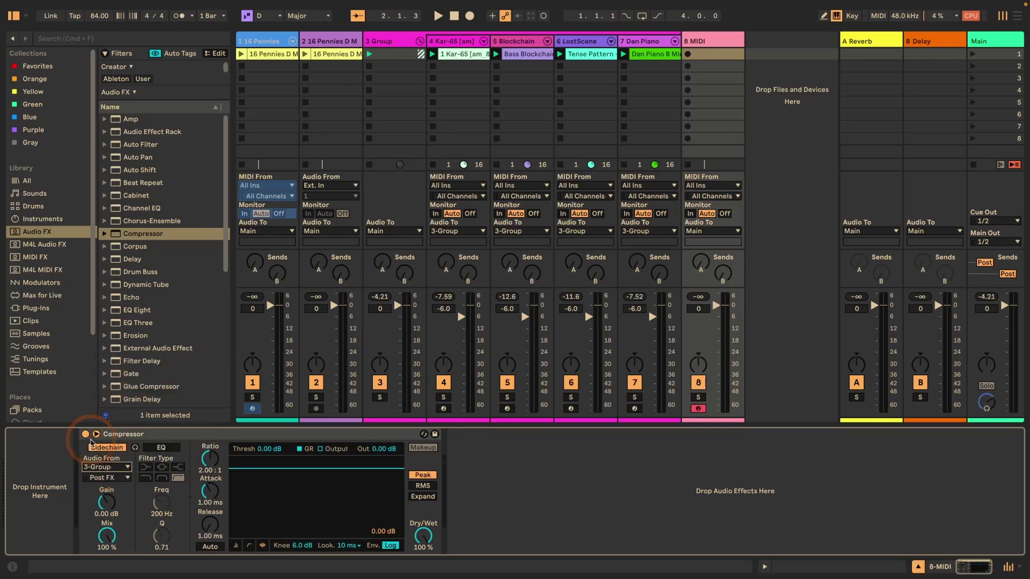
left_click(136, 449)
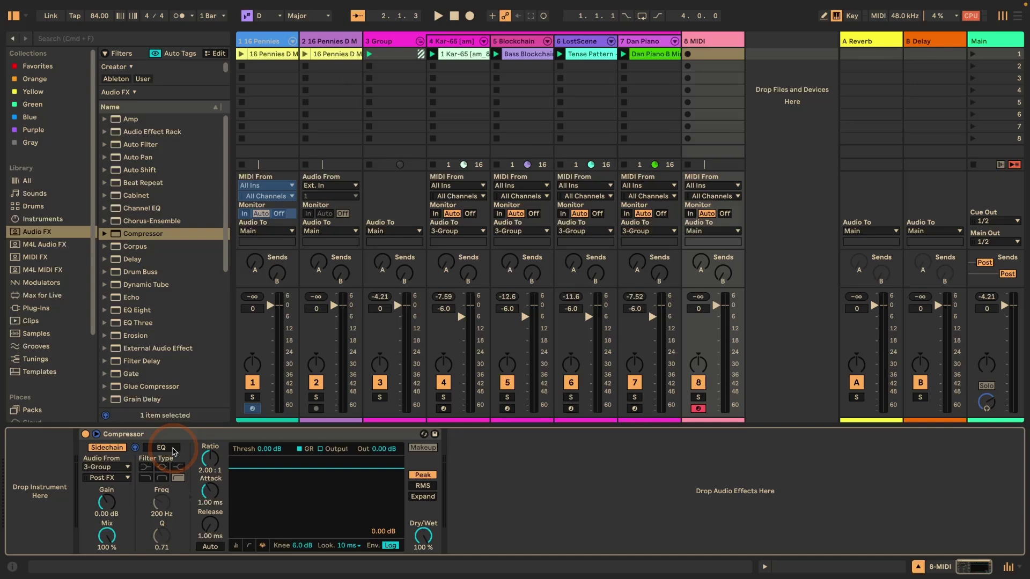
- Create an empty MIDI clip in the first slot of the 8 MIDI track and set its loop length to 16 bars
double_click(722, 58)
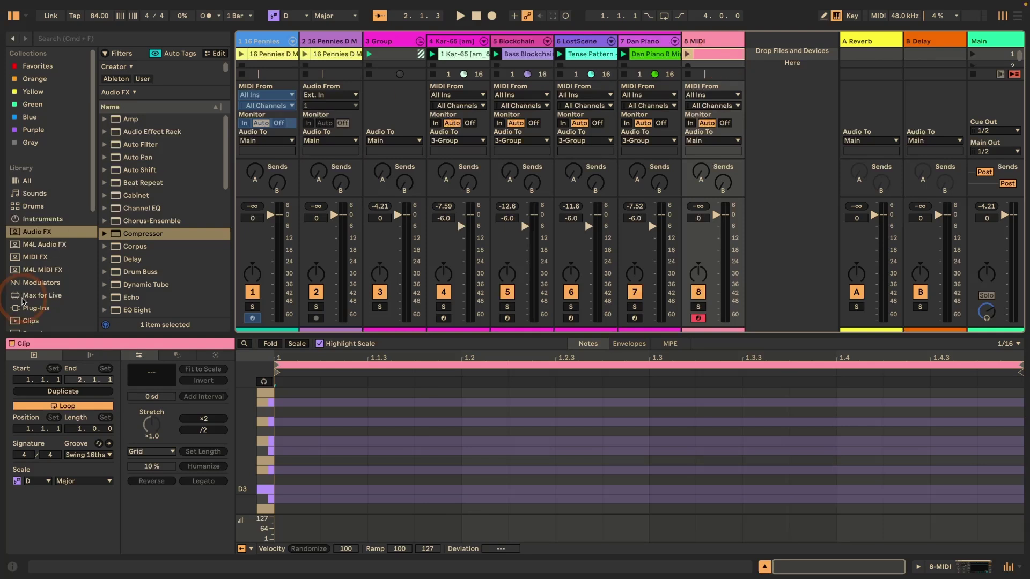
left_click(78, 428)
left_click(80, 429)
type("16")
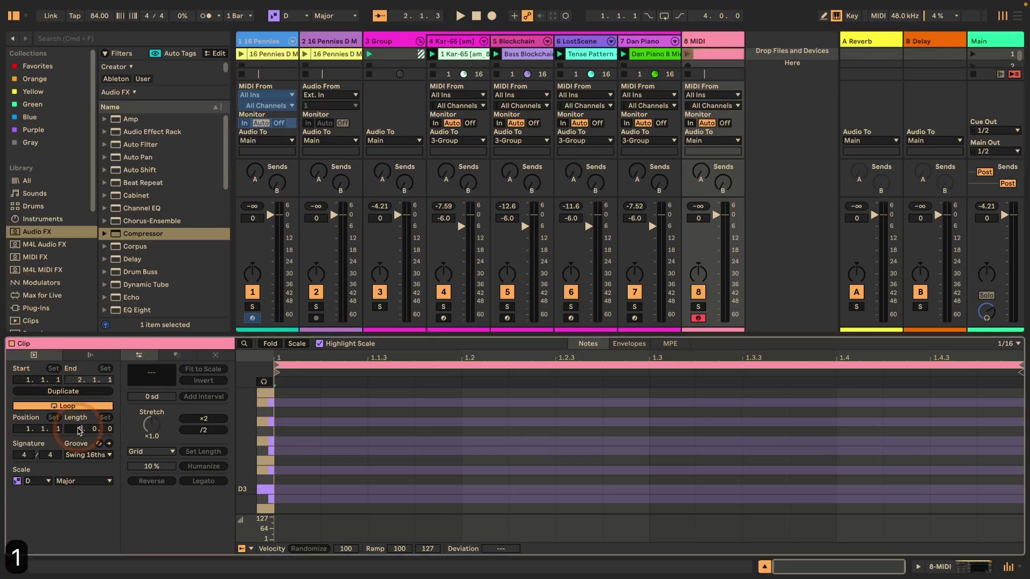
key("Return")
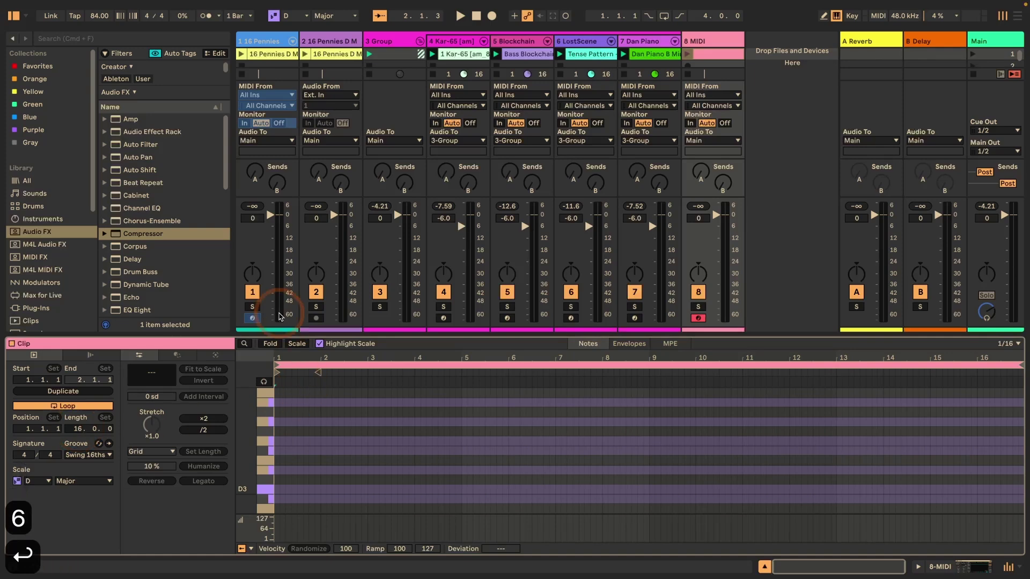
- Freeze and flatten the 8 MIDI track
left_click(700, 42)
right_click(701, 43)
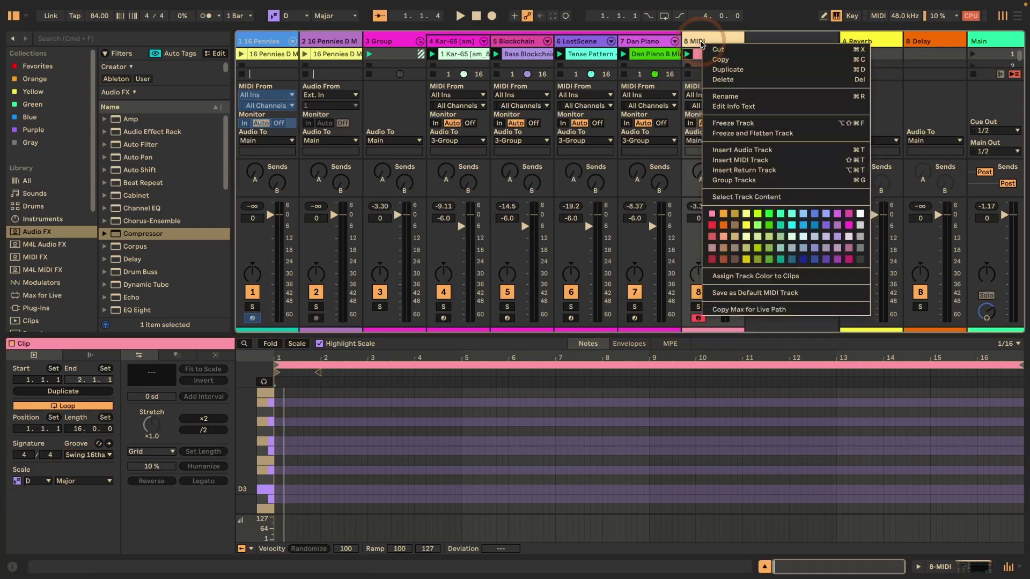
left_click(735, 133)
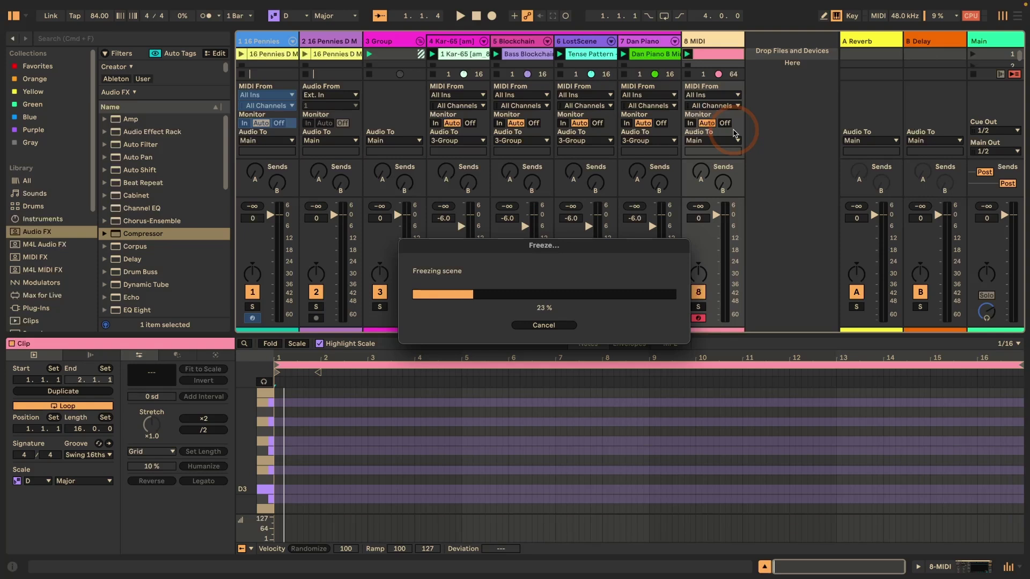